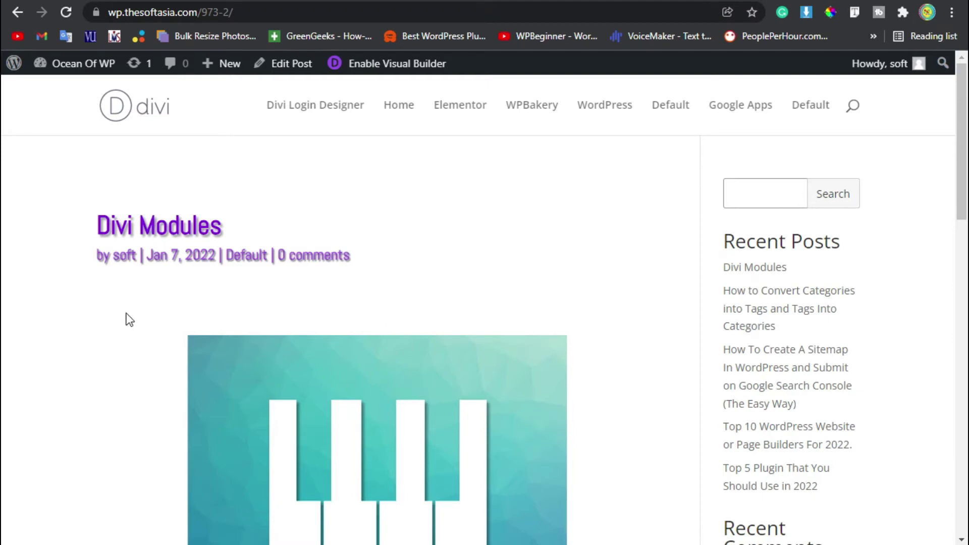
Look over the Divi Modules post's title and byline, then go to the admin Dashboard
scroll(126, 316, "down", 2)
scroll(126, 315, "up", 2)
scroll(174, 343, "down", 2)
scroll(174, 343, "up", 2)
mouse_move(363, 255)
left_mouse_down()
mouse_move(114, 259)
mouse_move(223, 240)
left_mouse_up()
left_click(93, 263)
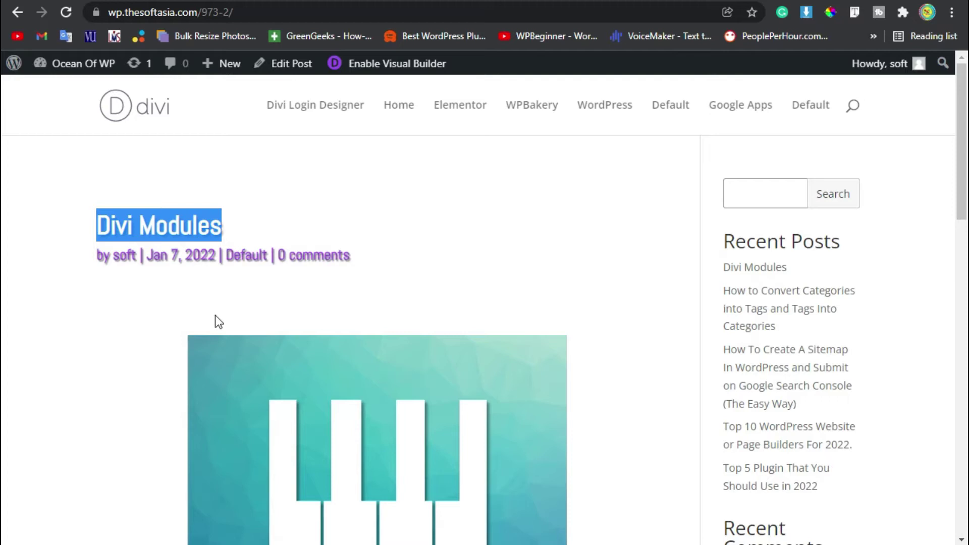
scroll(214, 341, "down", 1)
scroll(219, 361, "up", 1)
left_click(97, 89)
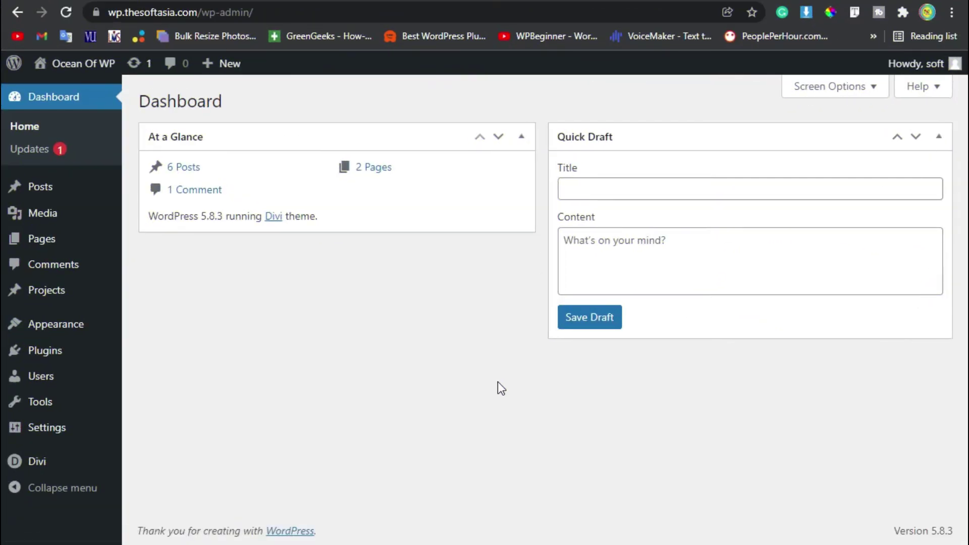
mouse_move(39, 186)
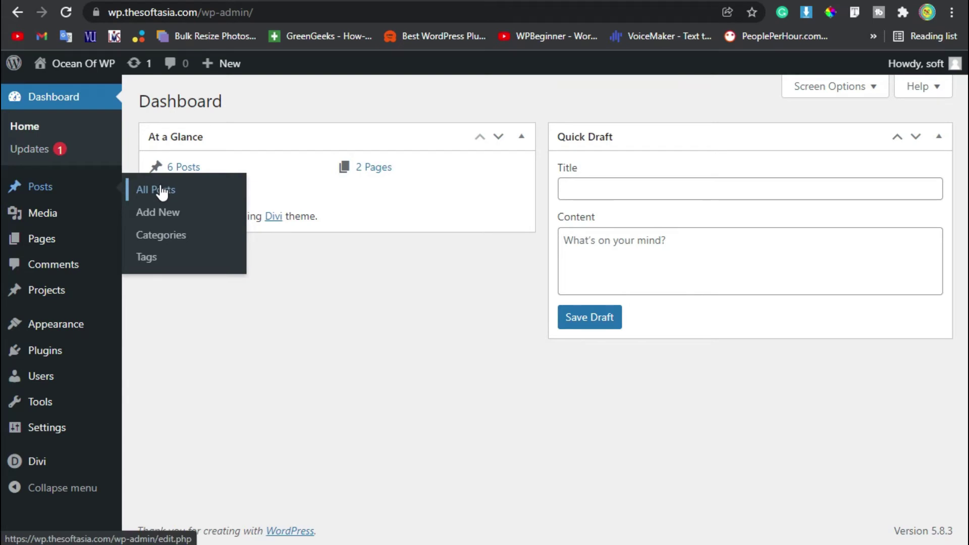
Open the All Posts list and scroll through the posts
left_click(161, 190)
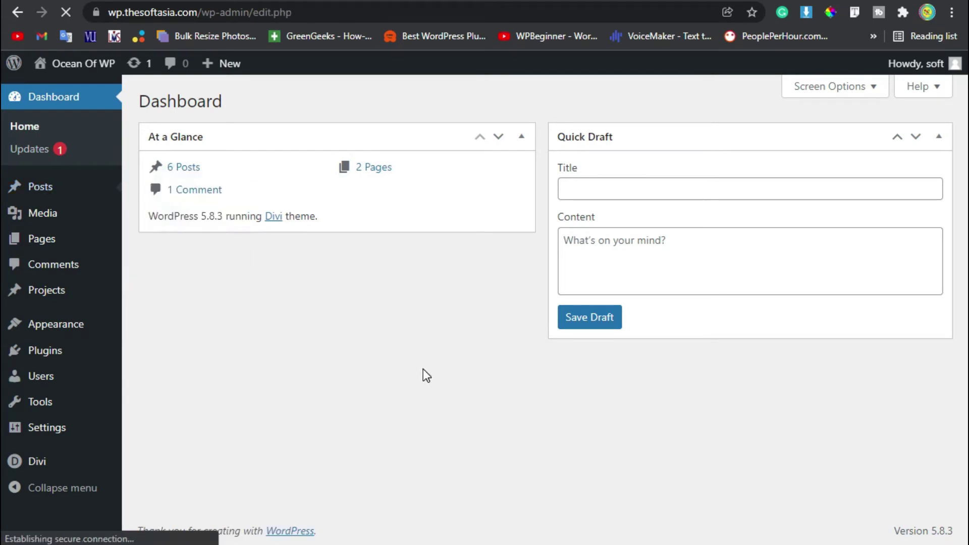
scroll(422, 371, "down", 2)
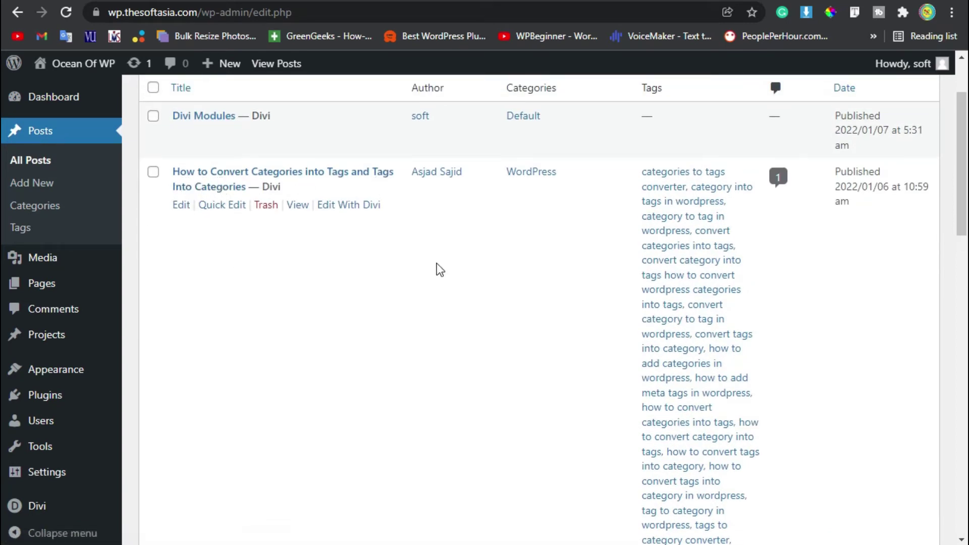
Edit the categories-to-tags post, set Divi's Post Title option to Hide, and update
left_click(182, 206)
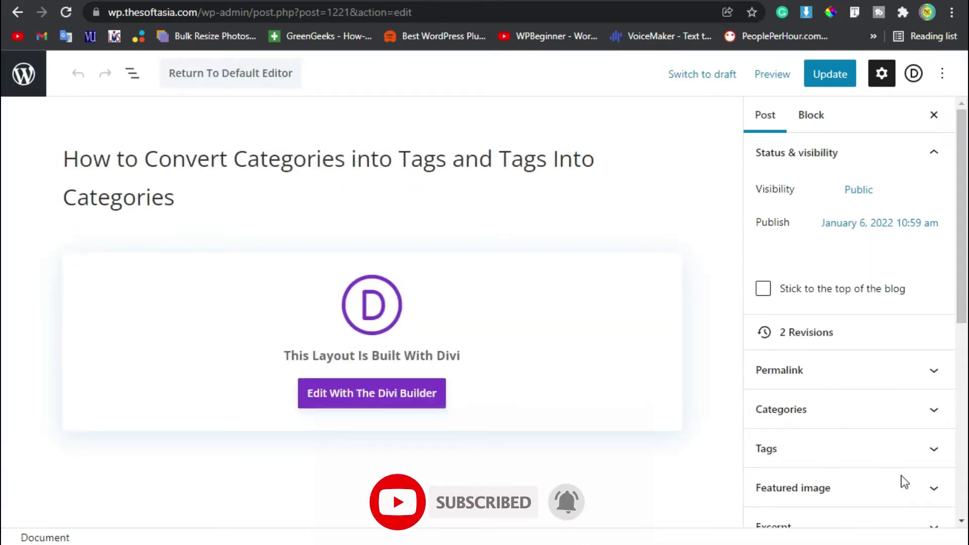
scroll(828, 438, "down", 8)
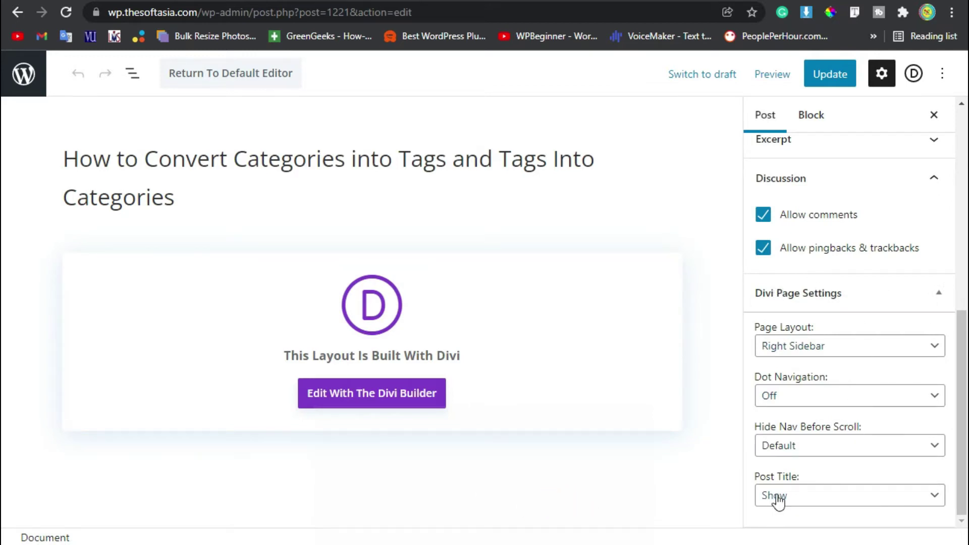
left_click(808, 501)
left_click(810, 536)
scroll(767, 495, "up", 1)
scroll(767, 494, "up", 5)
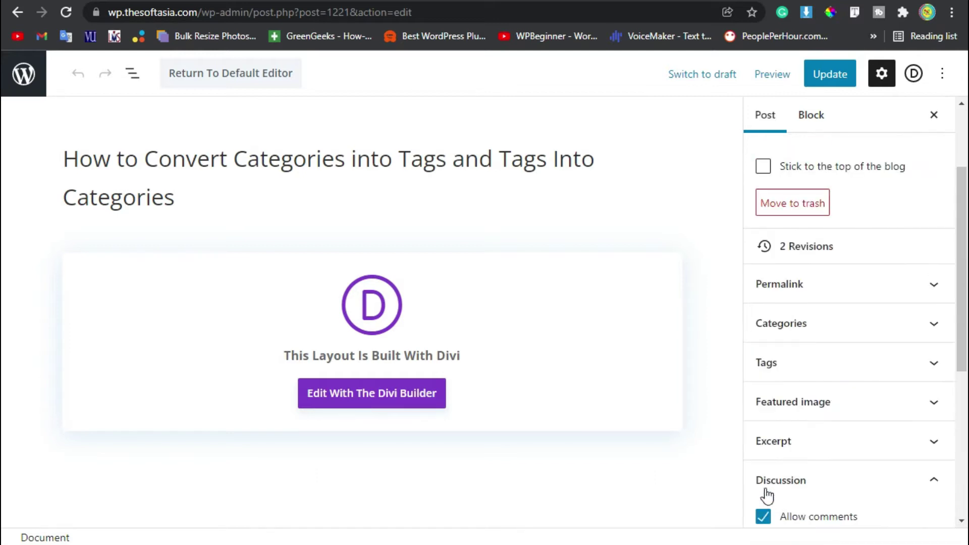
left_click(828, 78)
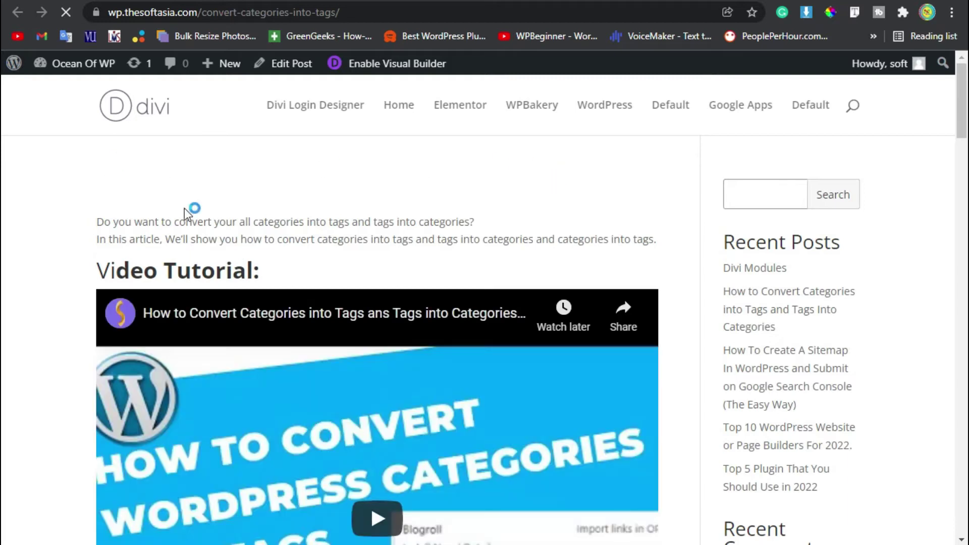
Go back to the previous page from the updated post
key("alt+Left")
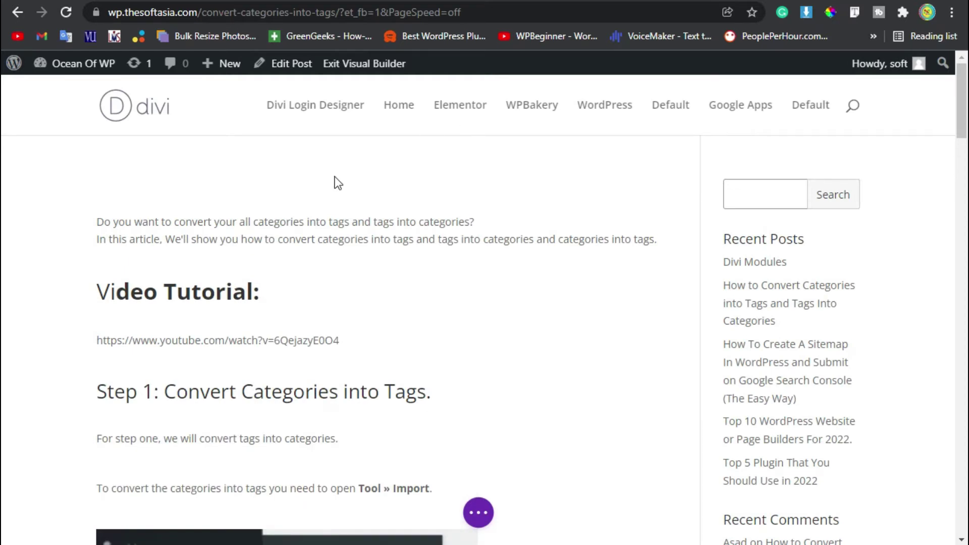
Add a Regular section with a single full-width column row below the article
scroll(352, 255, "down", 10)
scroll(375, 279, "down", 10)
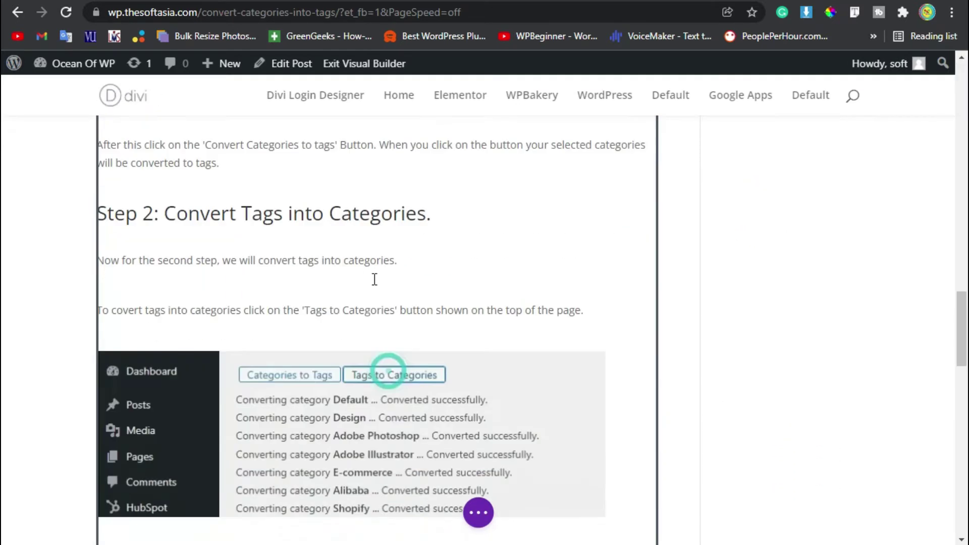
scroll(381, 290, "down", 15)
scroll(383, 313, "up", 5)
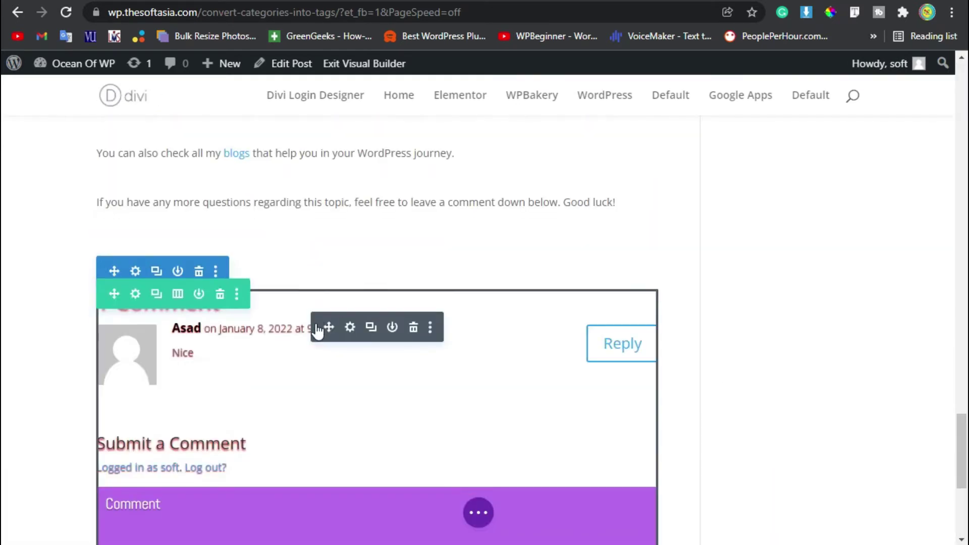
scroll(323, 252, "down", 2)
scroll(353, 227, "up", 5)
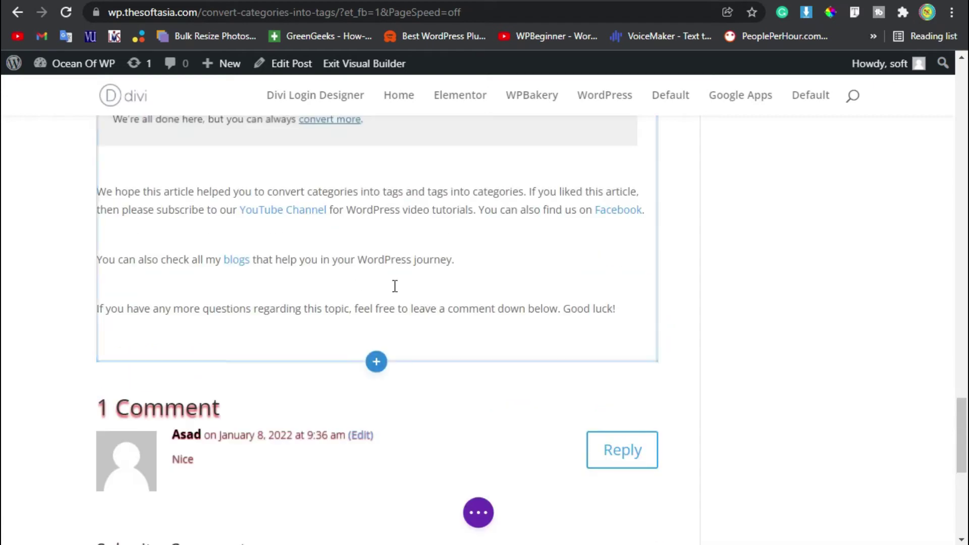
left_click(375, 363)
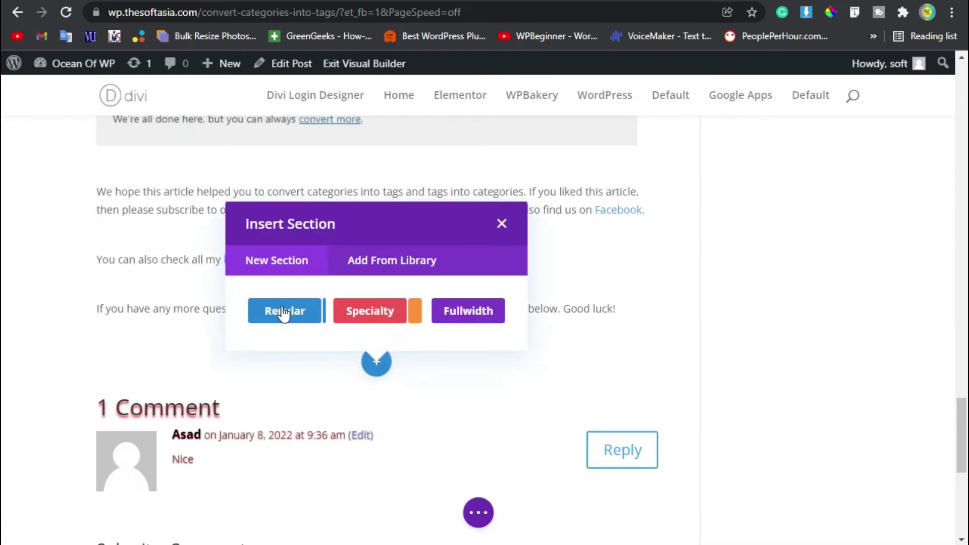
left_click(273, 312)
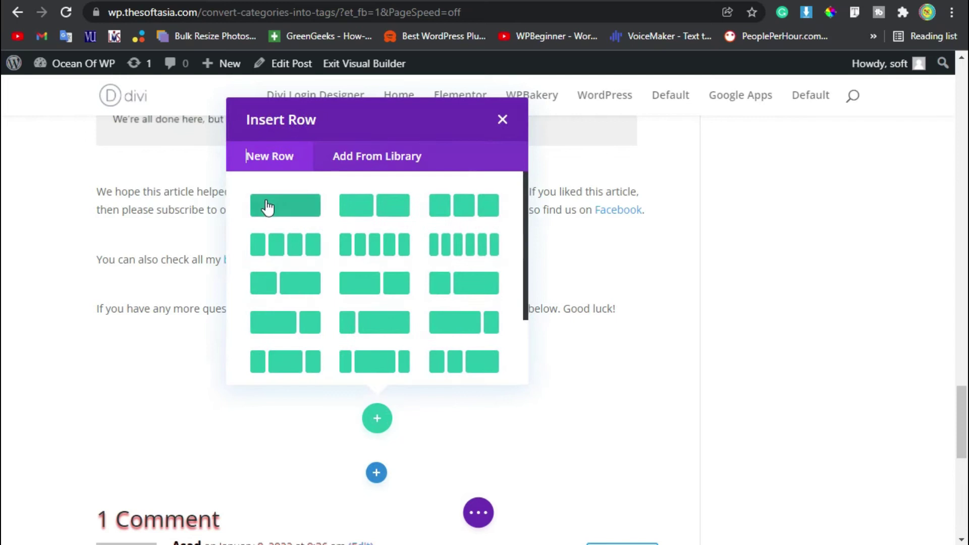
left_click(282, 206)
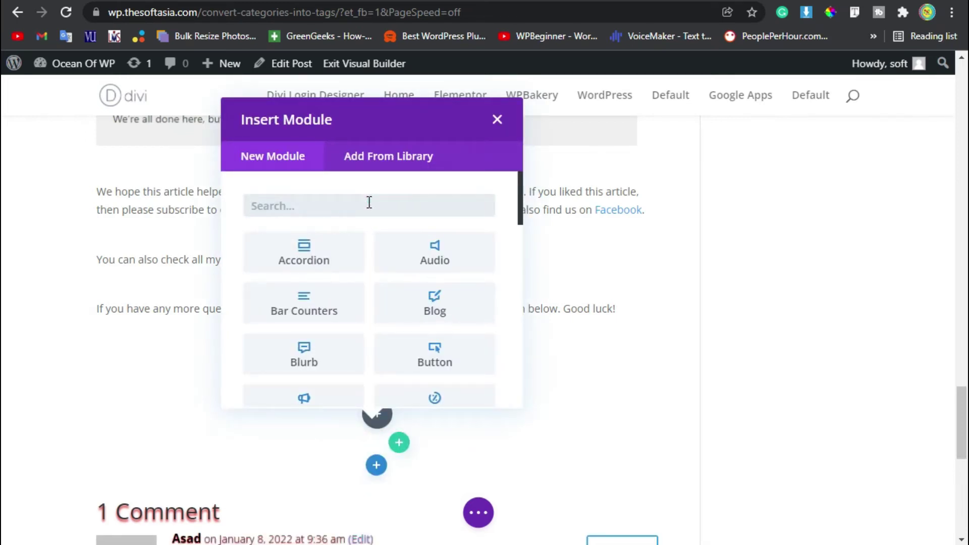
Insert a Post Title module and drag it above the article introduction
type("post")
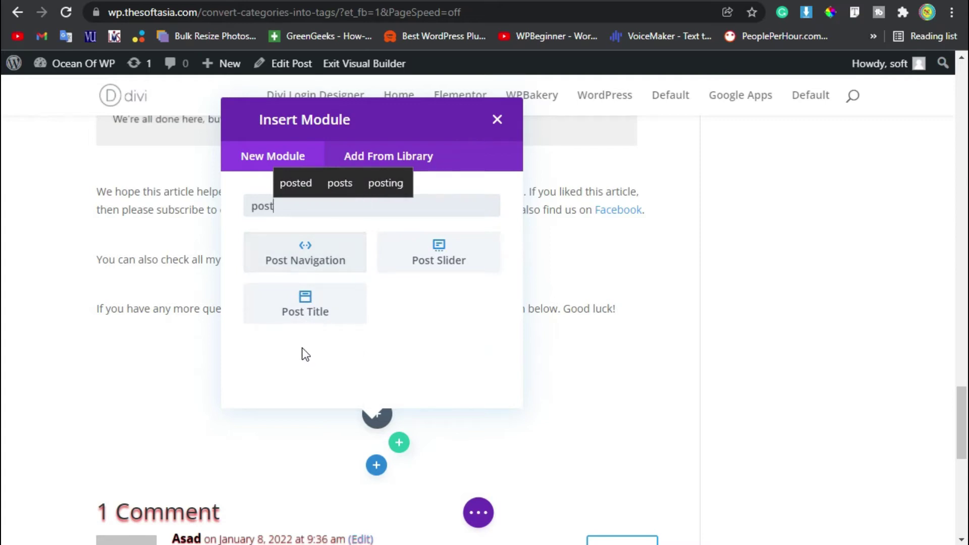
left_click(309, 303)
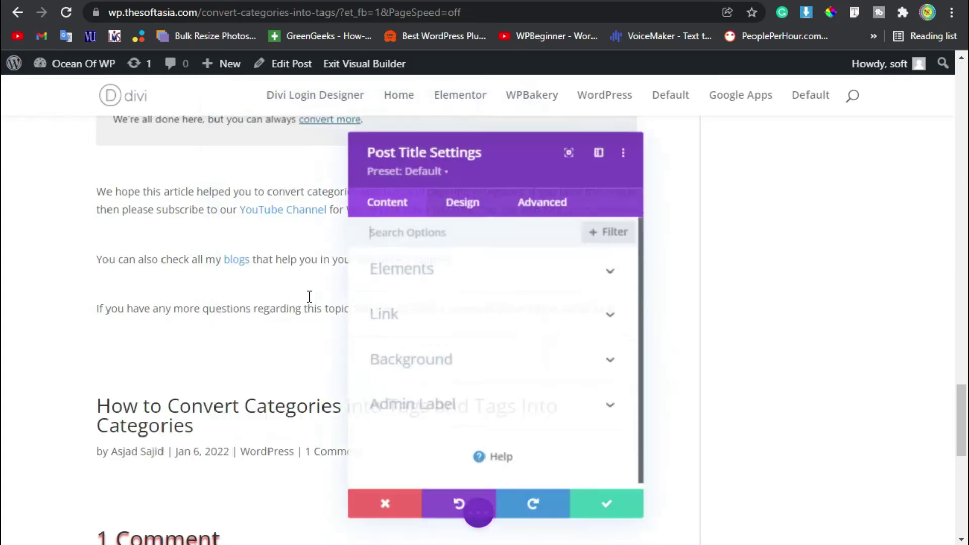
left_click(613, 510)
mouse_move(227, 417)
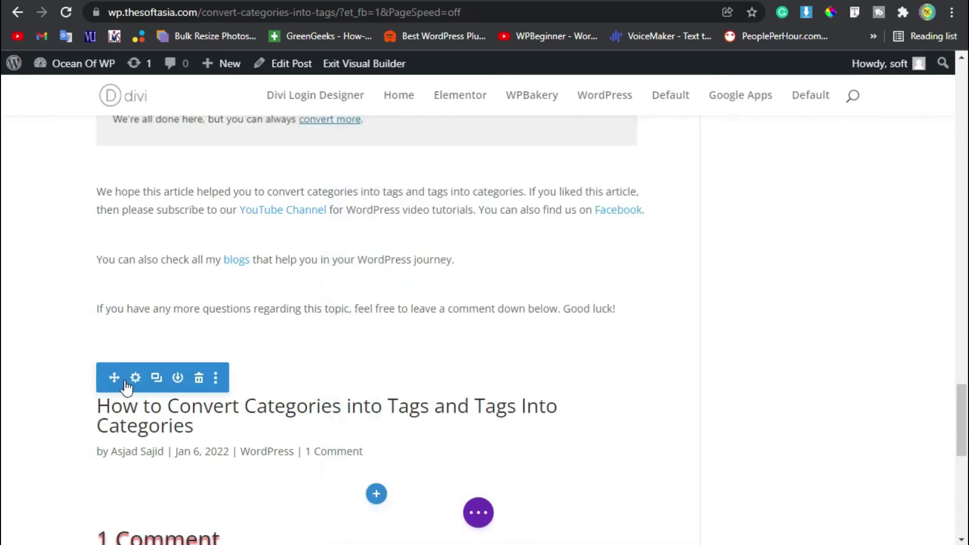
left_click_drag(110, 377, 104, 327)
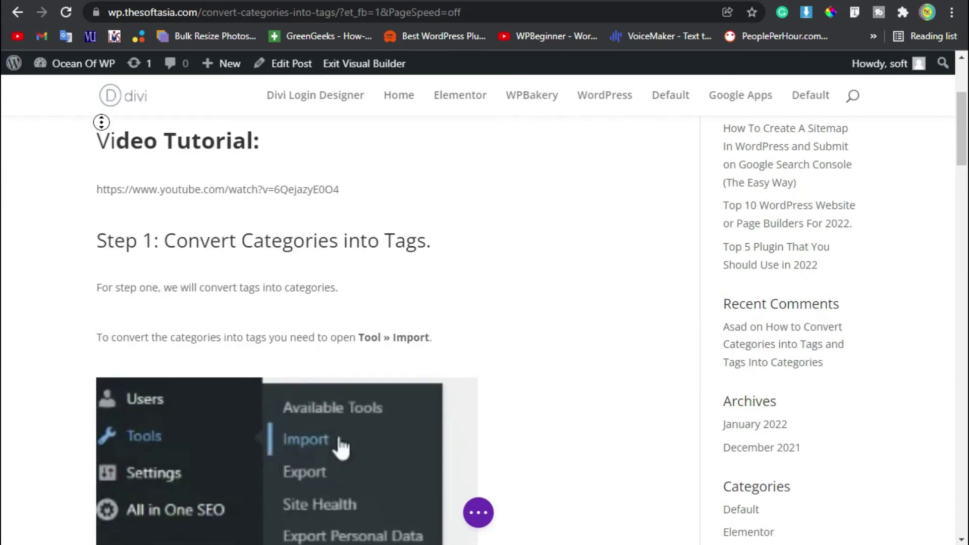
left_click_drag(101, 122, 145, 217)
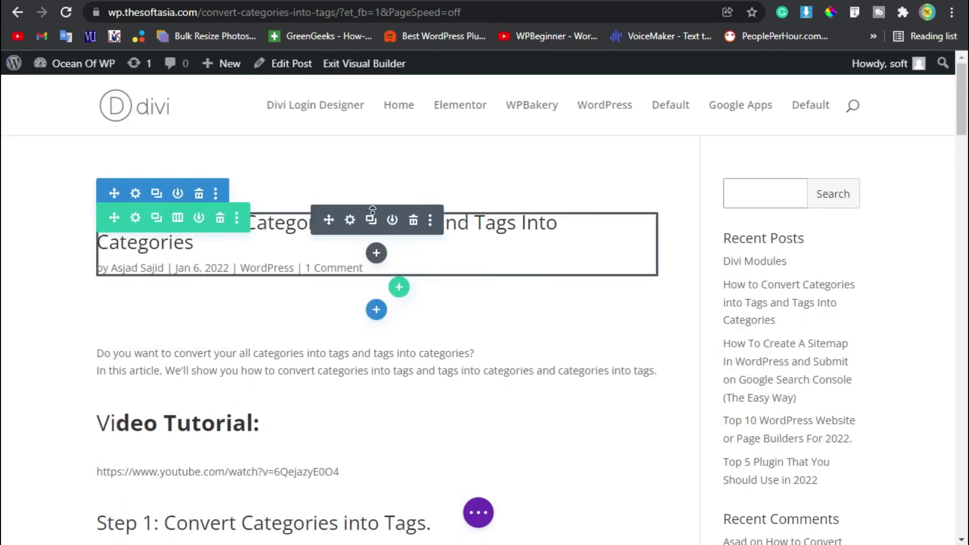
Open the Post Title Elements options and try the title, meta and author toggles
left_click(350, 222)
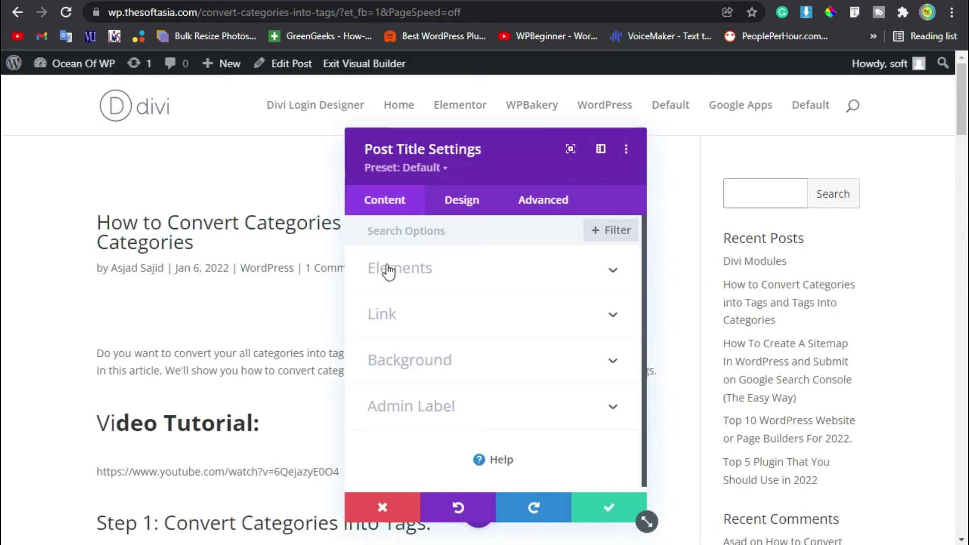
left_click(484, 268)
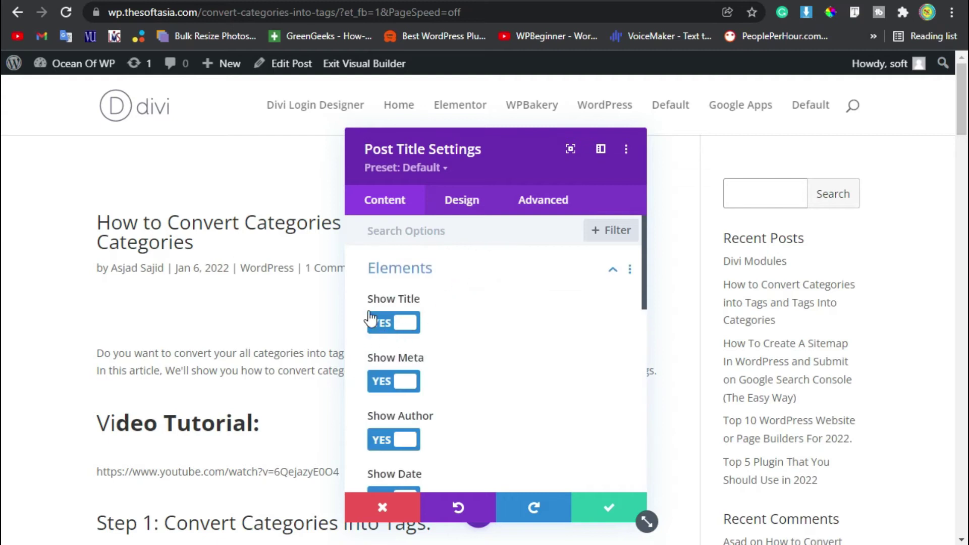
scroll(458, 332, "down", 3)
scroll(417, 339, "up", 3)
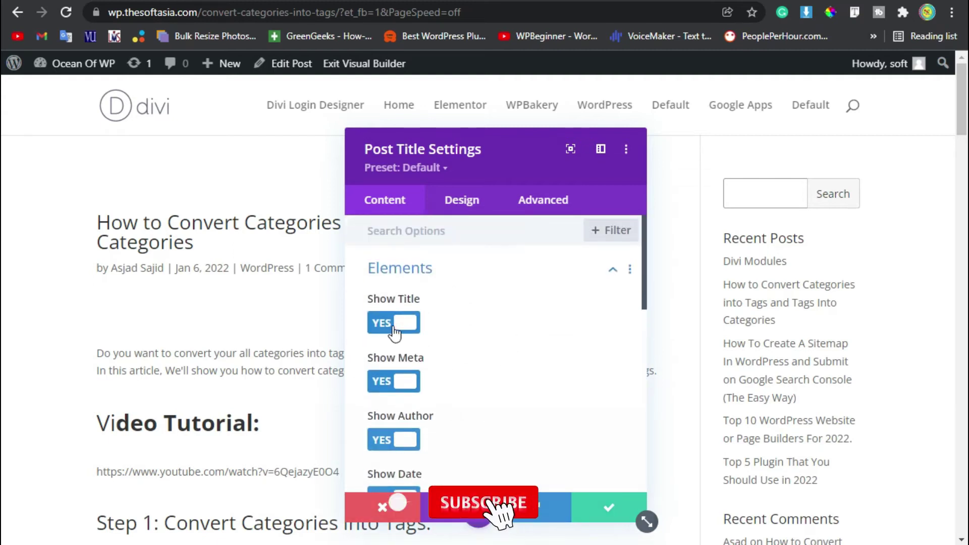
left_click(395, 325)
left_click(396, 325)
scroll(394, 353, "down", 2)
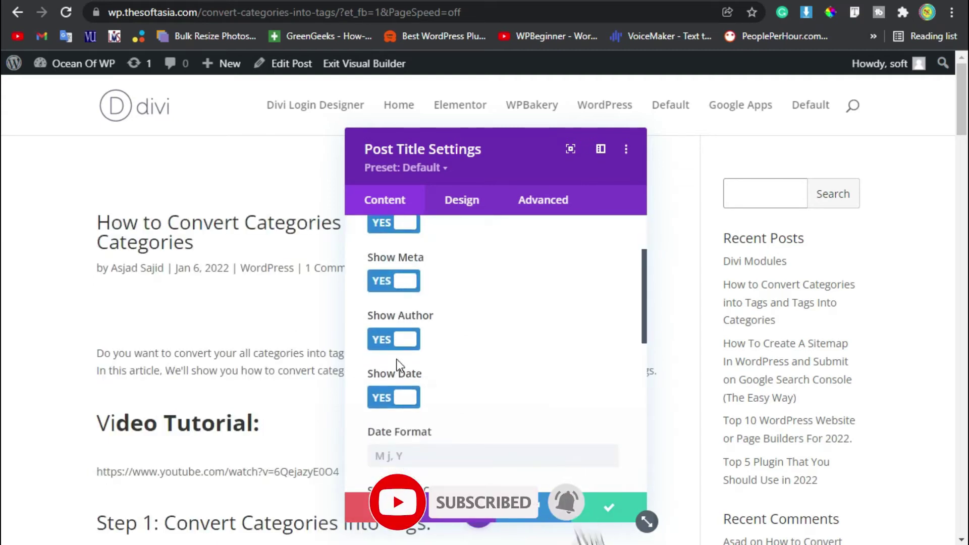
left_click(396, 283)
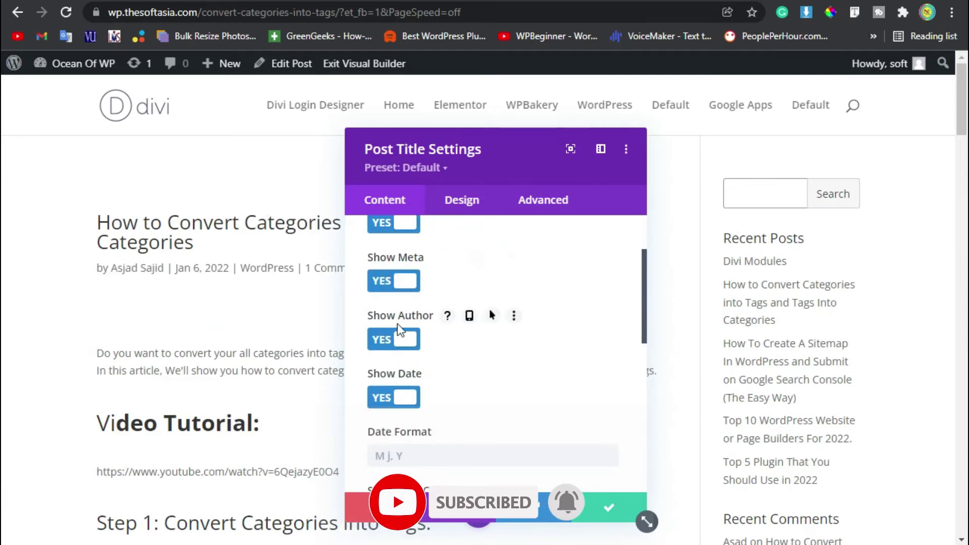
left_click(396, 339)
left_click(394, 397)
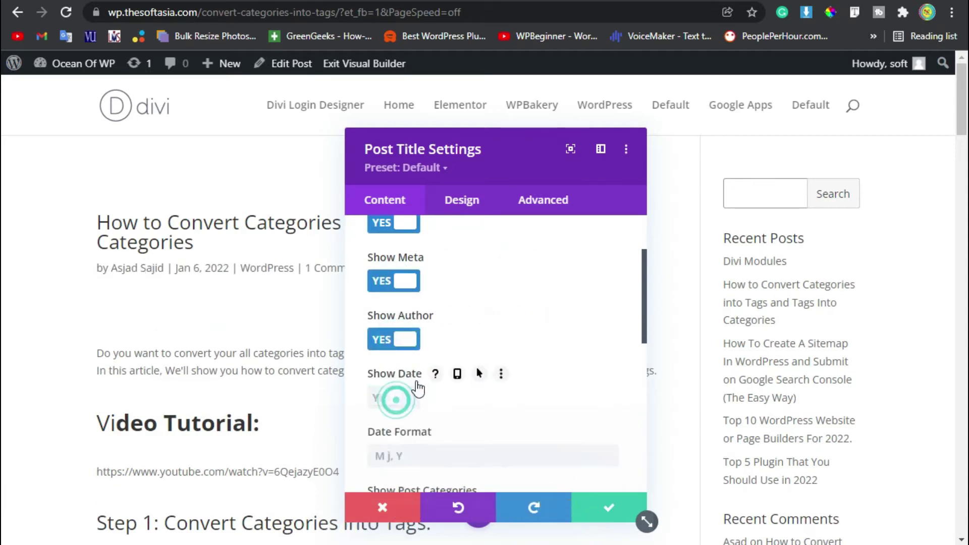
Try the categories and comments count toggles, and turn off the featured image
scroll(404, 384, "down", 3)
scroll(417, 380, "up", 3)
scroll(419, 377, "down", 3)
scroll(418, 377, "down", 2)
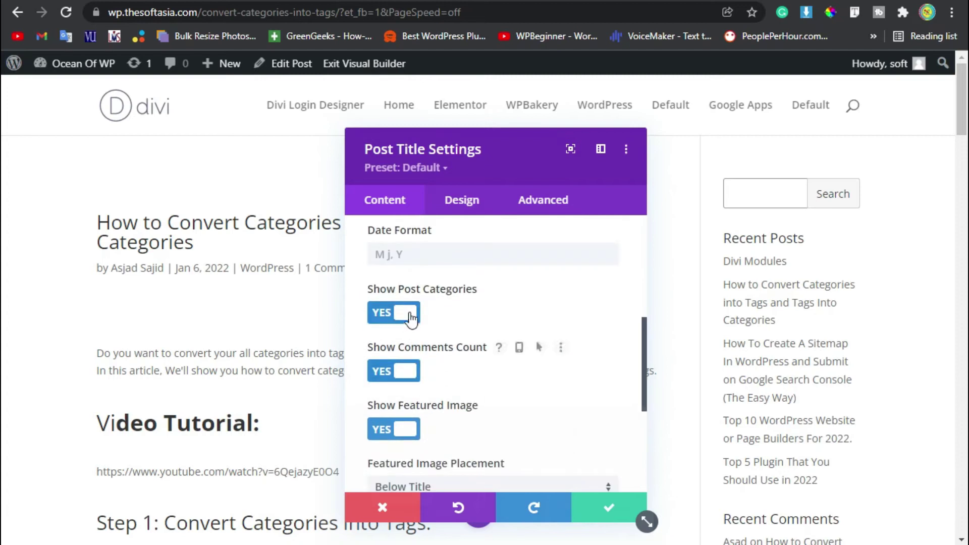
left_click(398, 314)
left_click(396, 313)
left_click(398, 370)
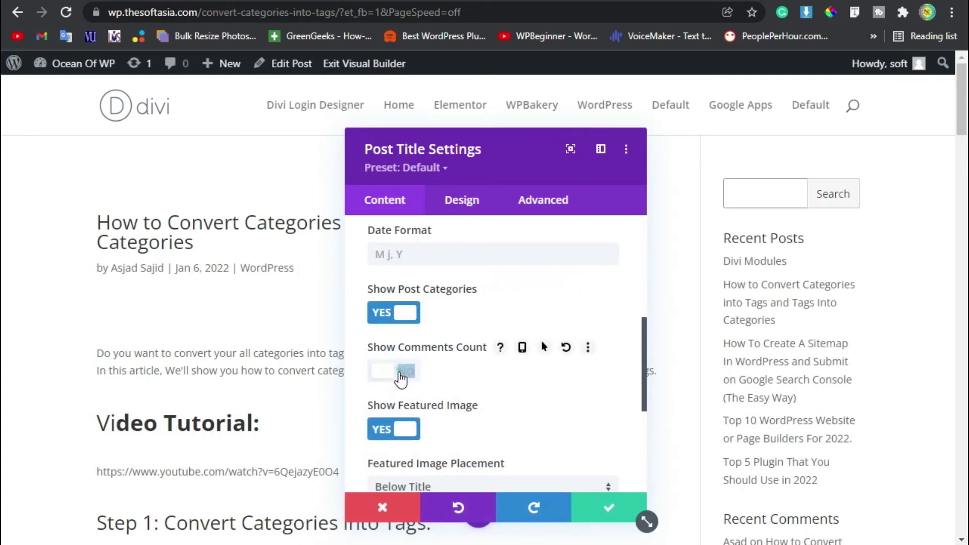
scroll(405, 370, "down", 4)
scroll(405, 244, "up", 2)
left_click(397, 329)
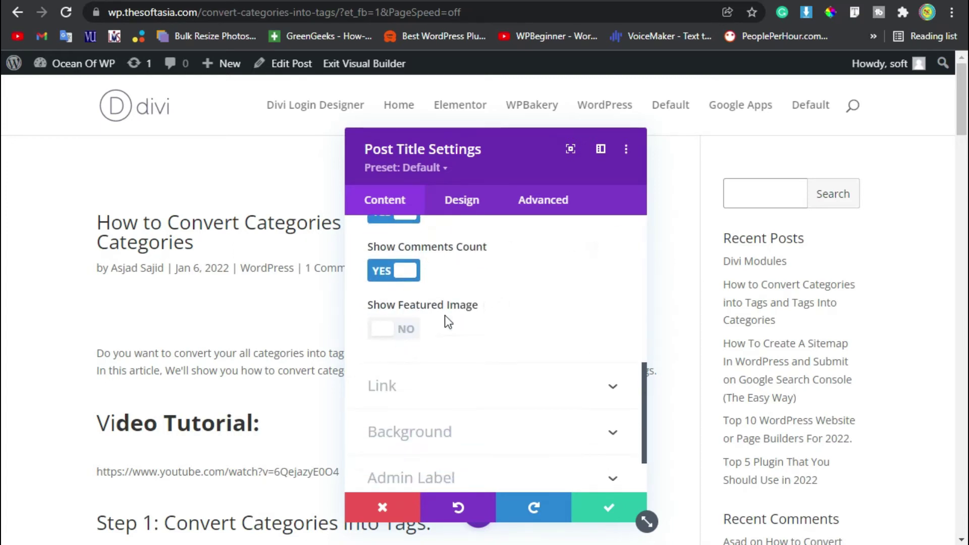
Expand the module's Link and Background settings and look them over
scroll(424, 333, "up", 2)
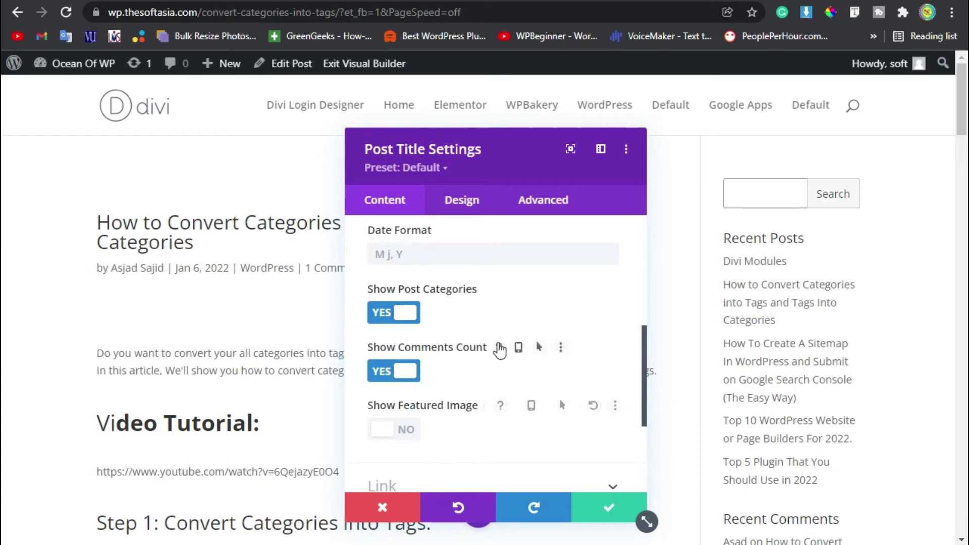
scroll(424, 323, "up", 2)
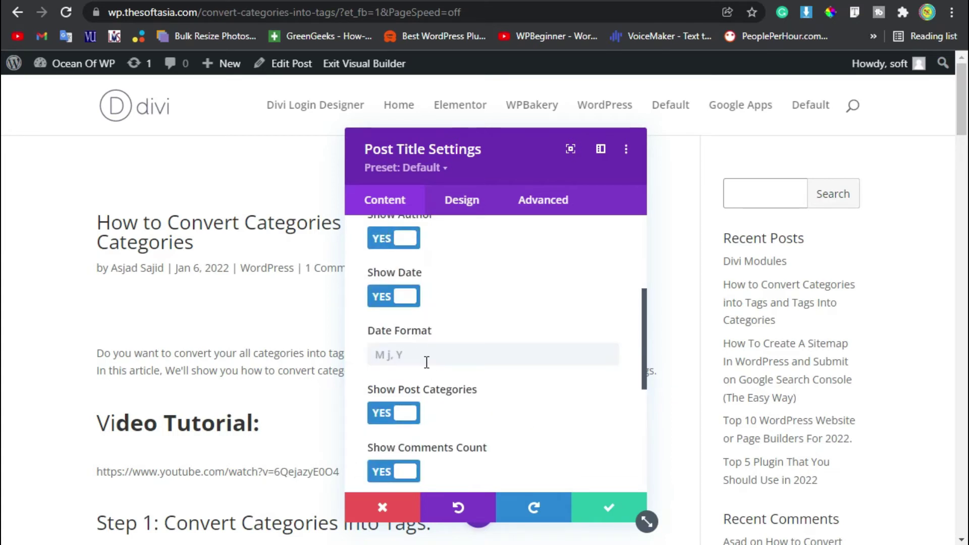
scroll(425, 360, "down", 3)
scroll(422, 372, "down", 2)
scroll(450, 333, "down", 2)
left_click(449, 332)
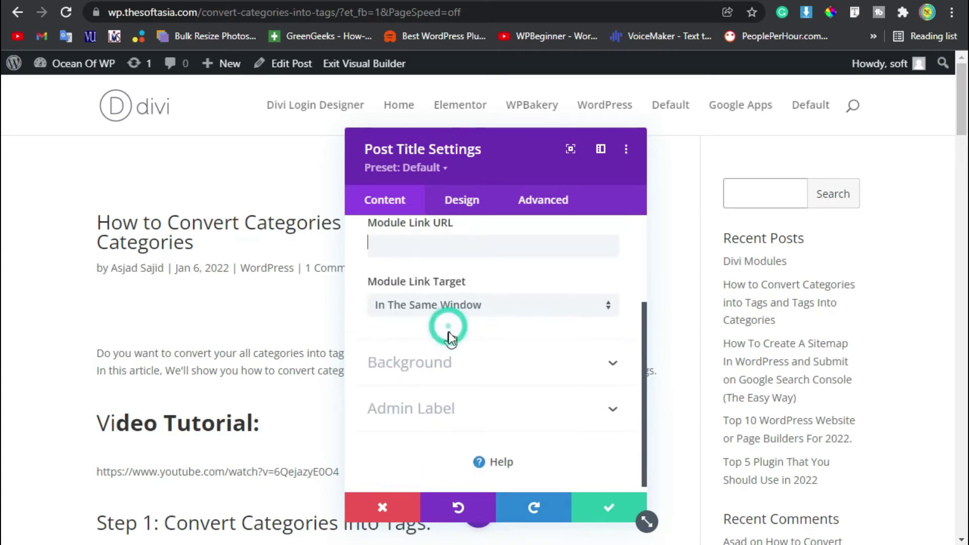
scroll(442, 326, "down", 1)
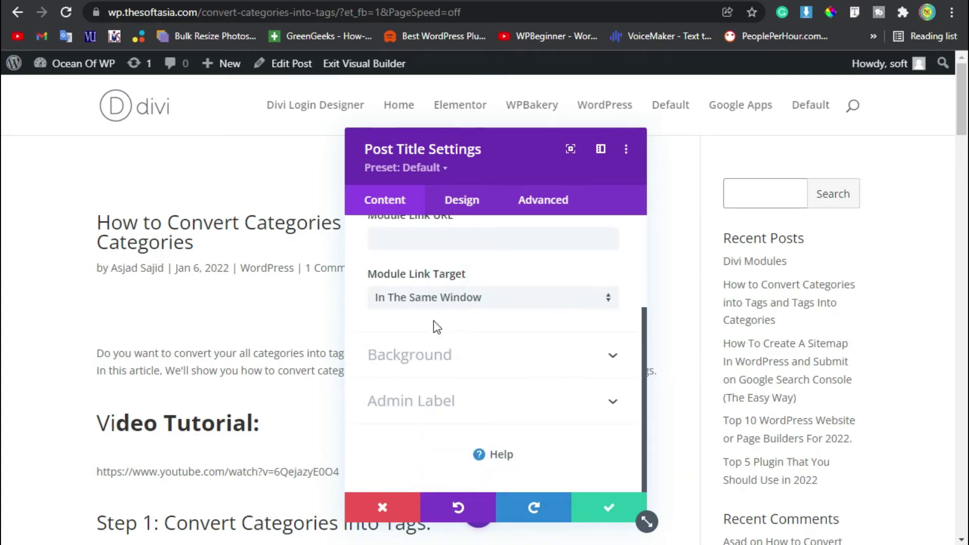
left_click(446, 362)
scroll(434, 369, "down", 1)
scroll(479, 376, "down", 1)
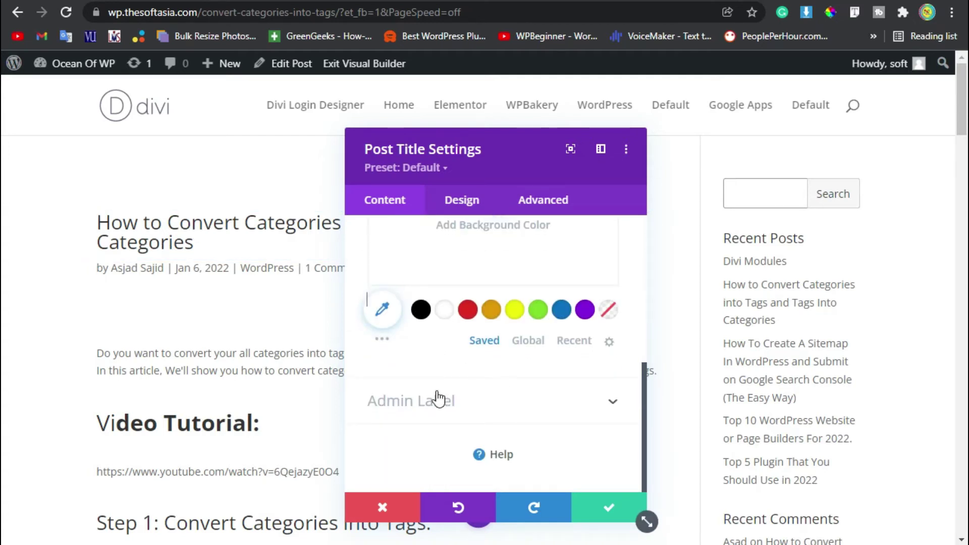
scroll(474, 353, "up", 2)
scroll(479, 323, "up", 4)
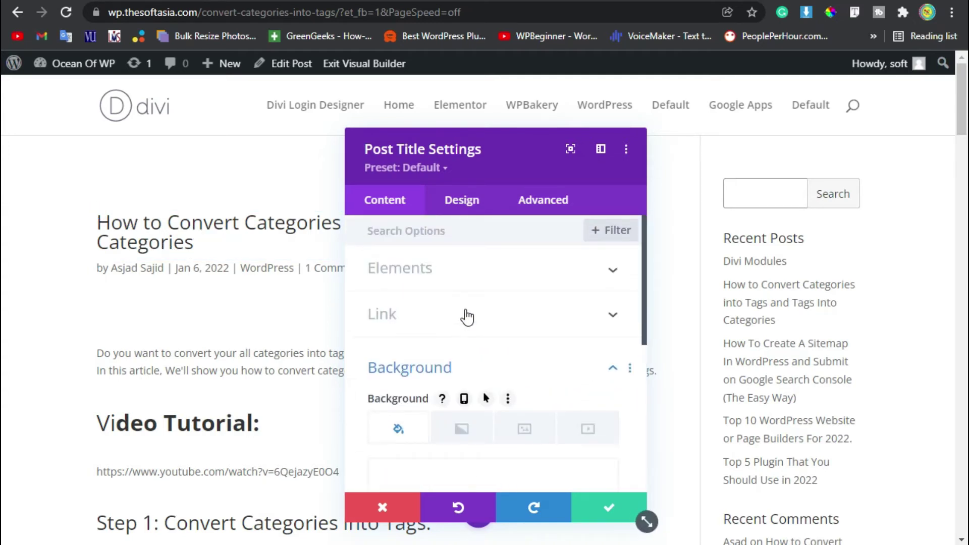
In the Design tab's Text options, keep the text colour at Dark
left_click(460, 201)
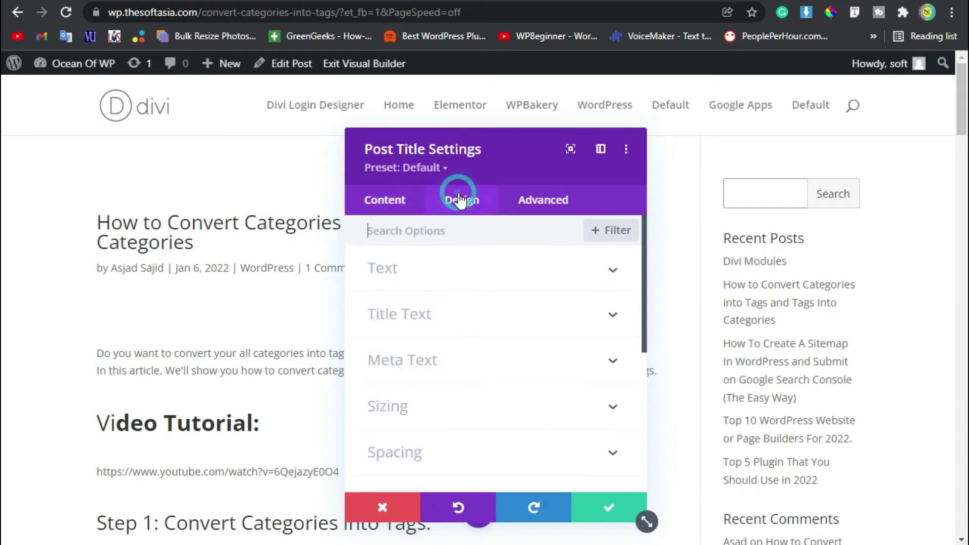
left_click(435, 279)
scroll(435, 286, "down", 1)
scroll(446, 300, "down", 1)
scroll(457, 313, "up", 2)
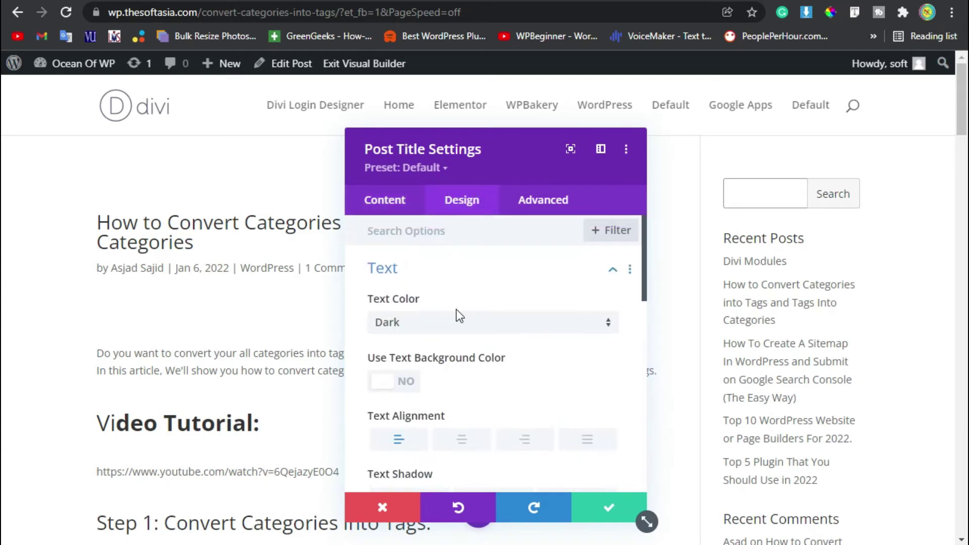
left_click(464, 332)
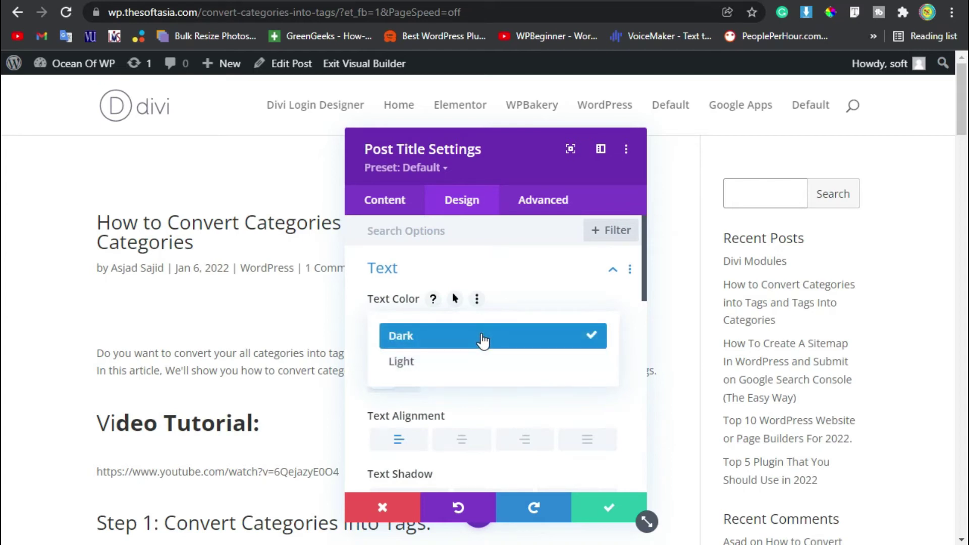
left_click(481, 333)
scroll(453, 304, "down", 2)
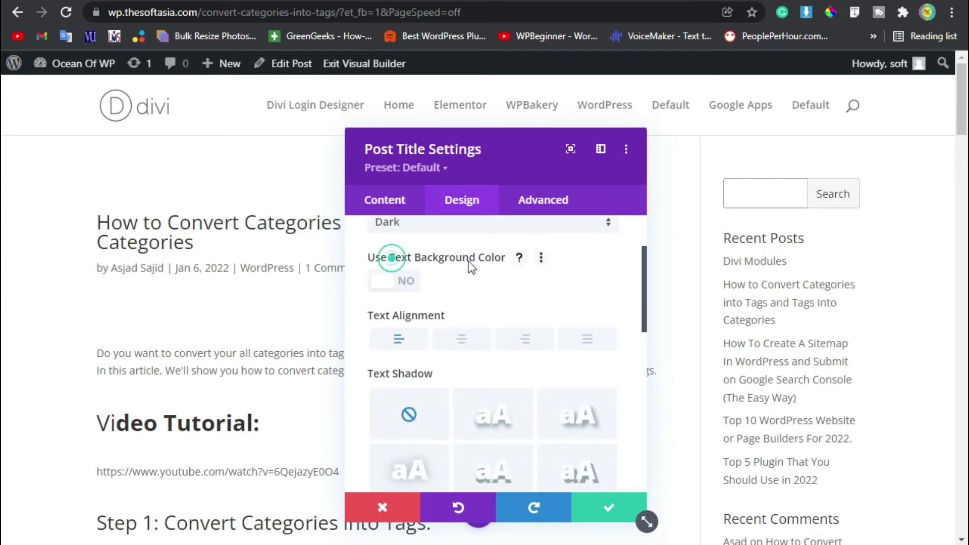
scroll(408, 297, "down", 2)
scroll(441, 305, "up", 2)
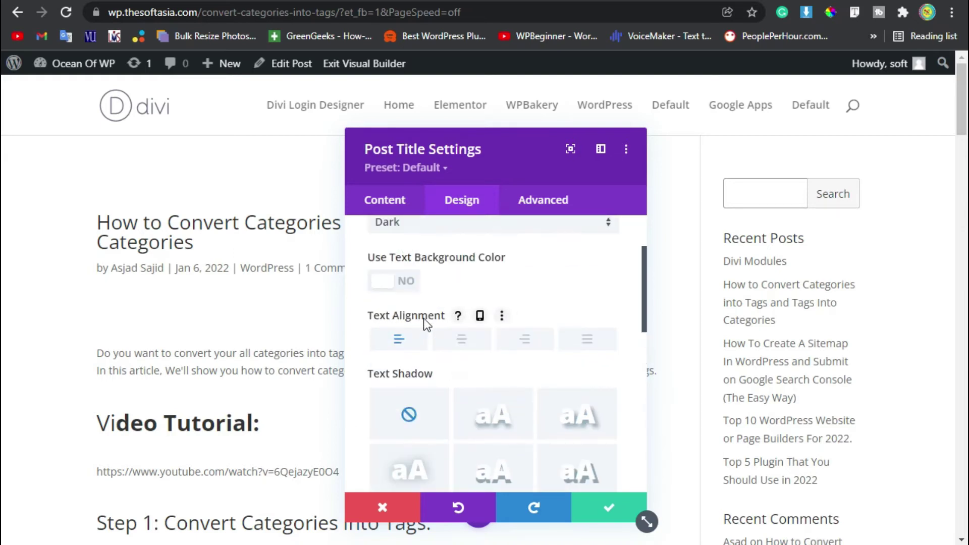
scroll(439, 319, "down", 2)
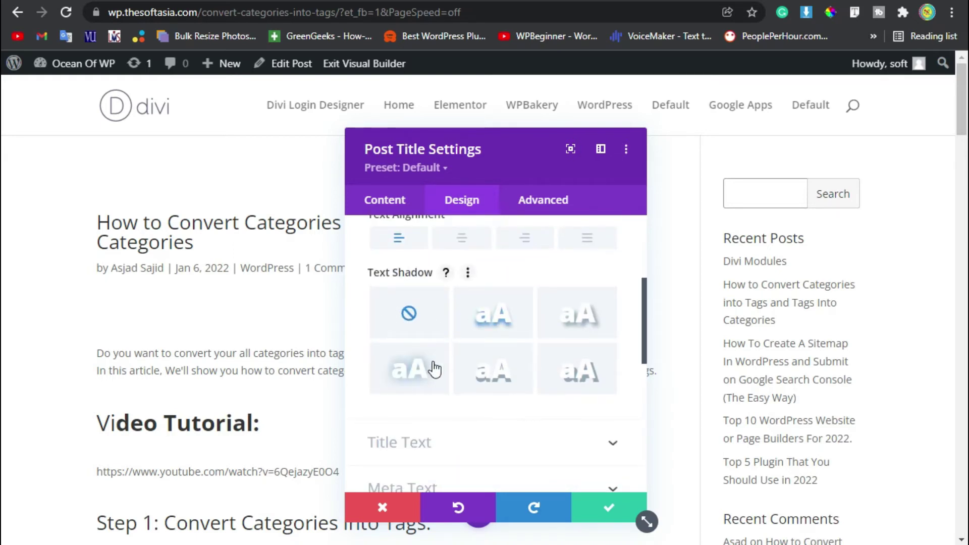
Apply a text shadow preset, try purple, white and black colours, then reset the colour
left_click(412, 367)
scroll(409, 373, "down", 3)
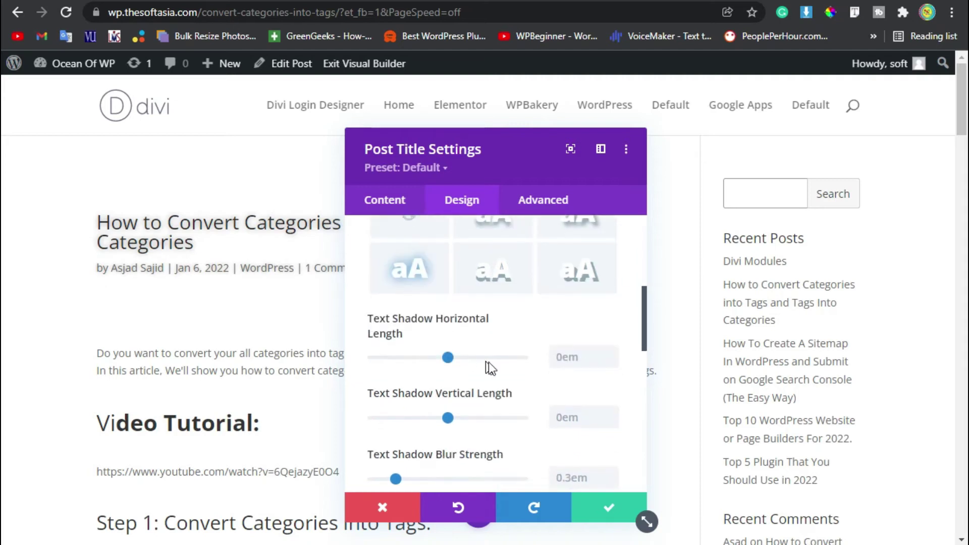
scroll(488, 364, "down", 4)
scroll(488, 364, "up", 2)
mouse_move(538, 345)
left_click(585, 345)
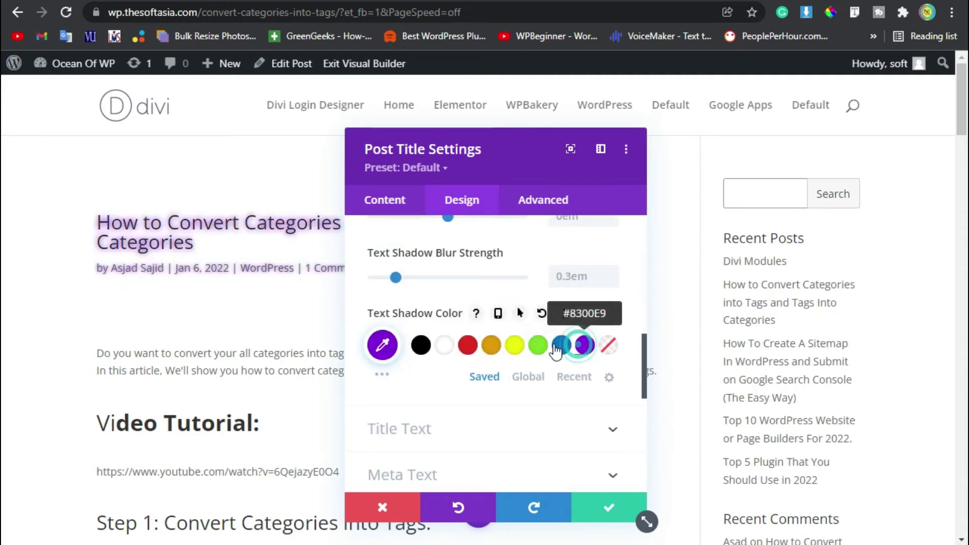
left_click(443, 345)
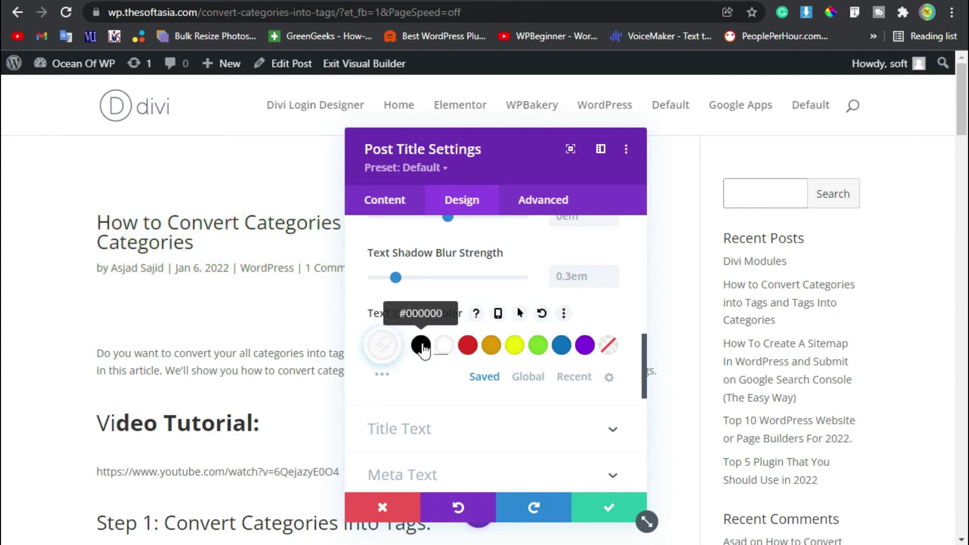
left_click(421, 345)
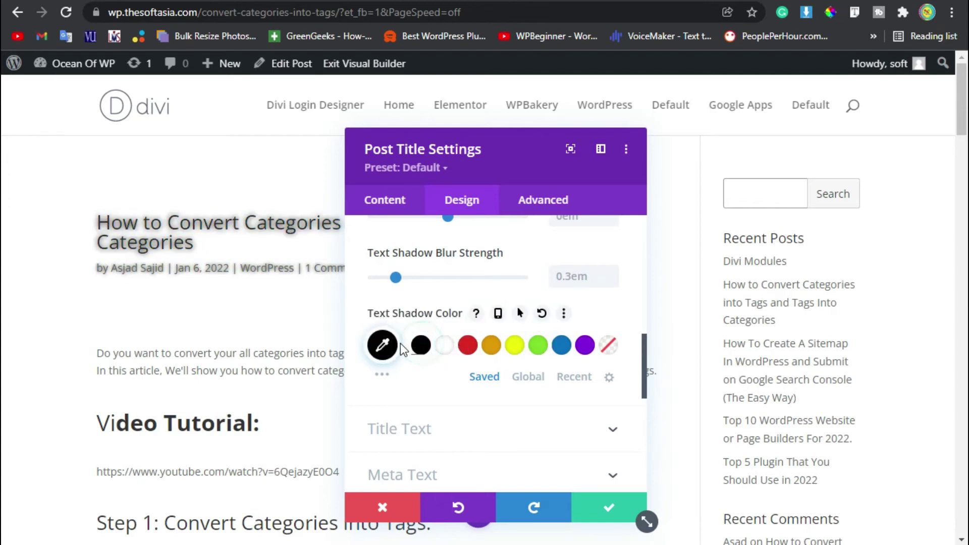
left_click(542, 313)
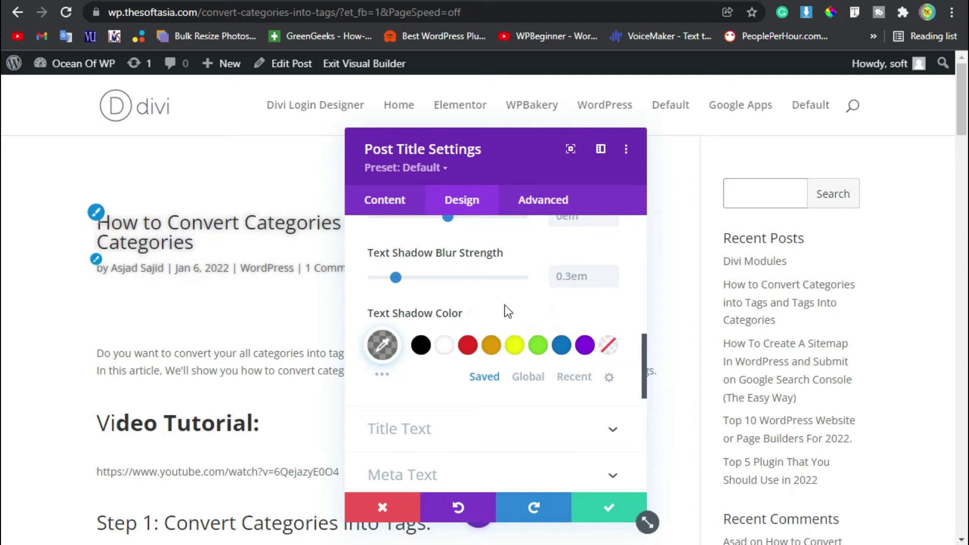
scroll(506, 328, "down", 2)
scroll(505, 336, "up", 3)
scroll(555, 323, "up", 3)
scroll(596, 317, "up", 1)
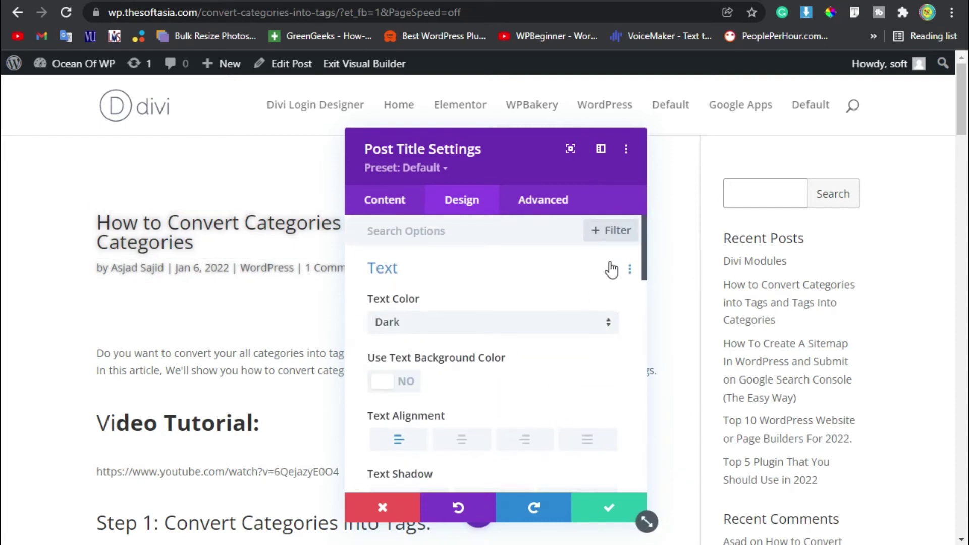
Set the post title font to Abel in bold
left_click(611, 269)
left_click(415, 314)
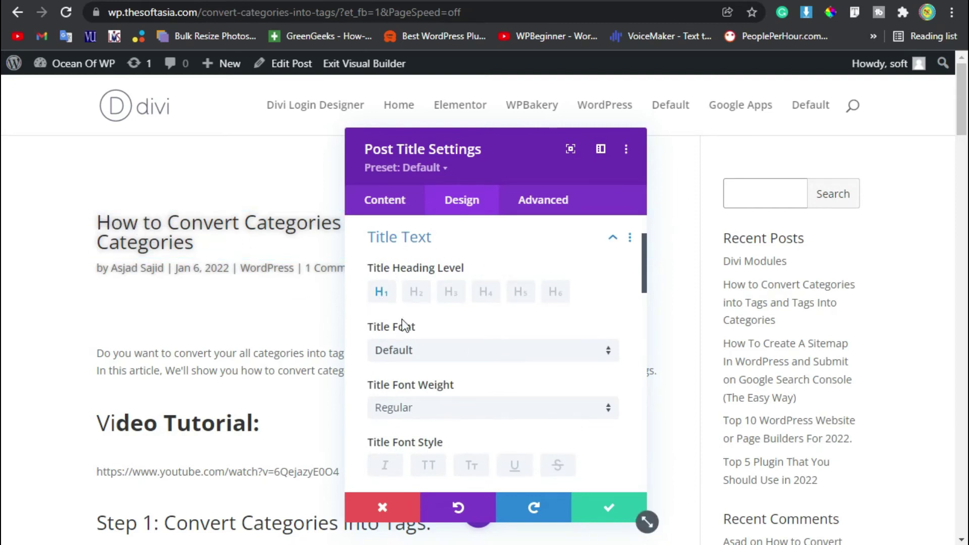
left_click(452, 348)
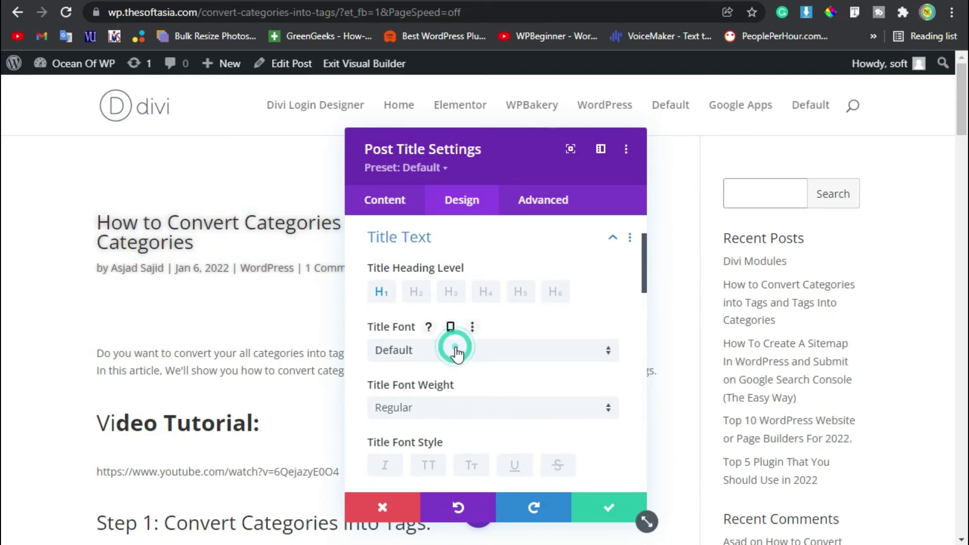
left_click(512, 341)
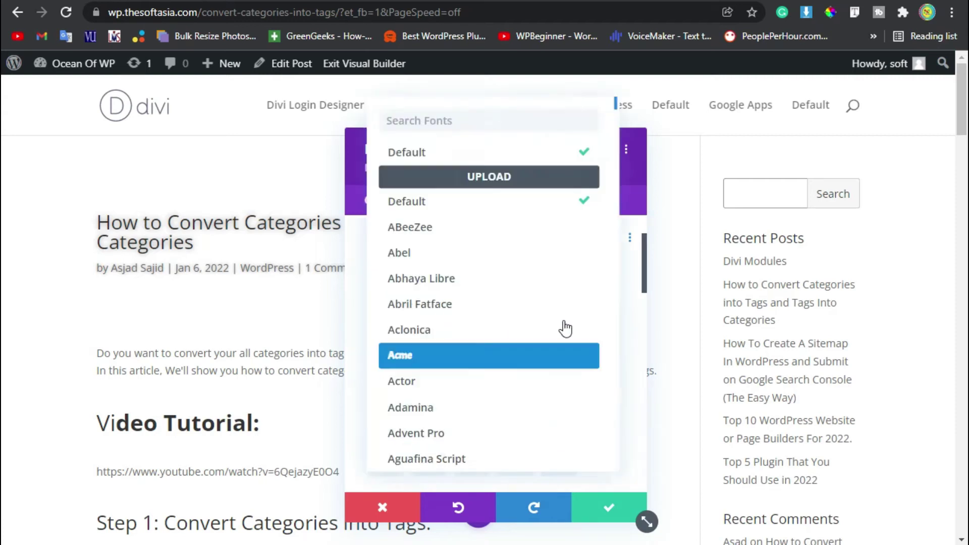
left_click(413, 253)
scroll(521, 323, "down", 2)
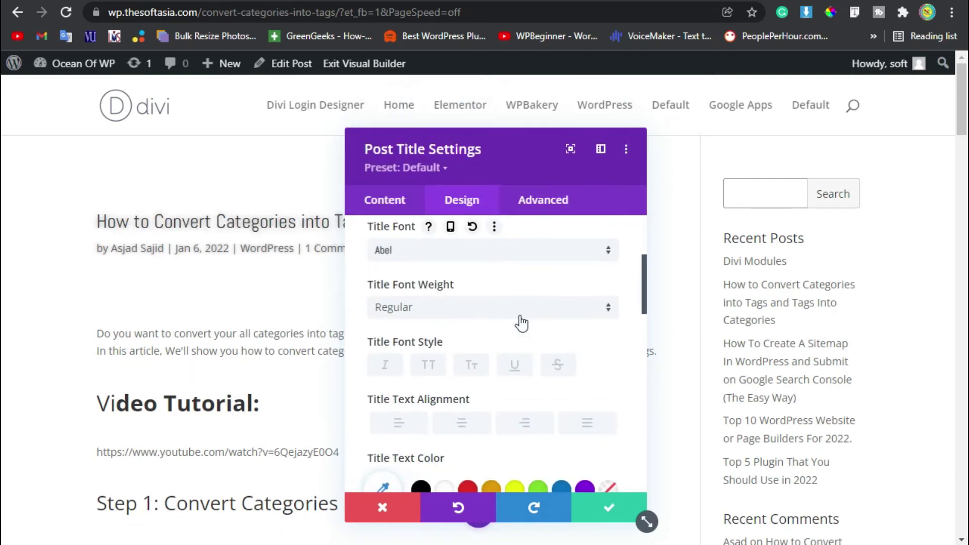
left_click(474, 314)
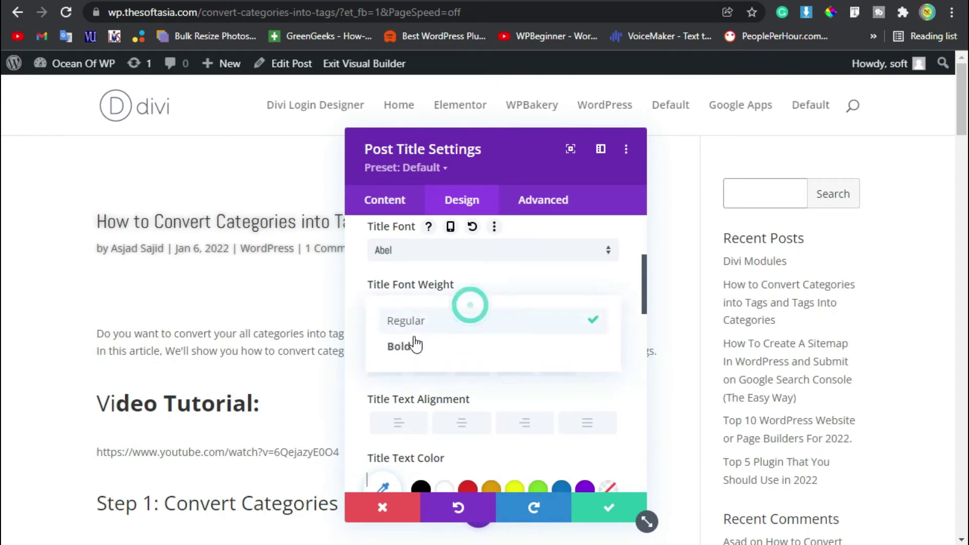
left_click(418, 350)
scroll(495, 331, "down", 2)
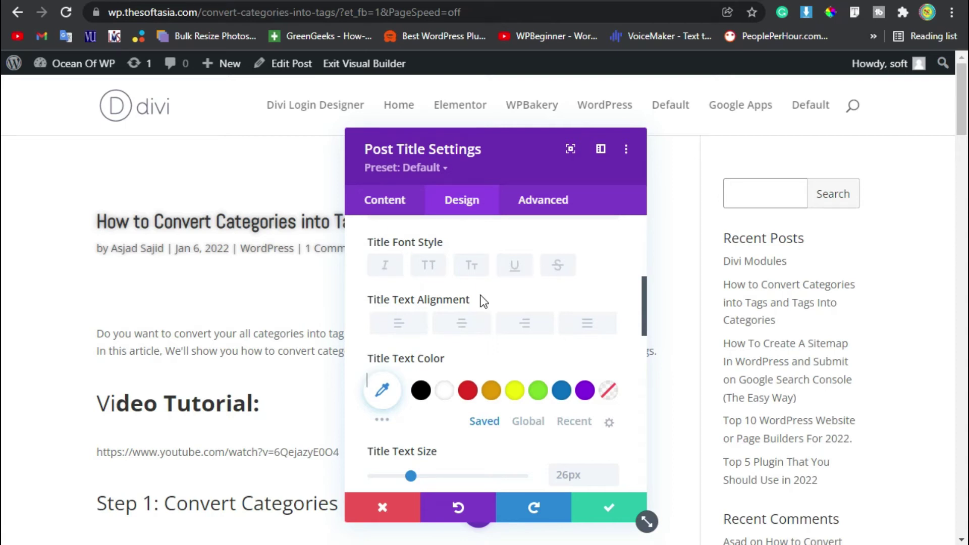
Try centring the post title, then align it back to the left
scroll(477, 303, "down", 2)
scroll(474, 306, "up", 2)
scroll(475, 306, "down", 2)
scroll(474, 303, "down", 2)
scroll(475, 303, "up", 4)
left_click(363, 297)
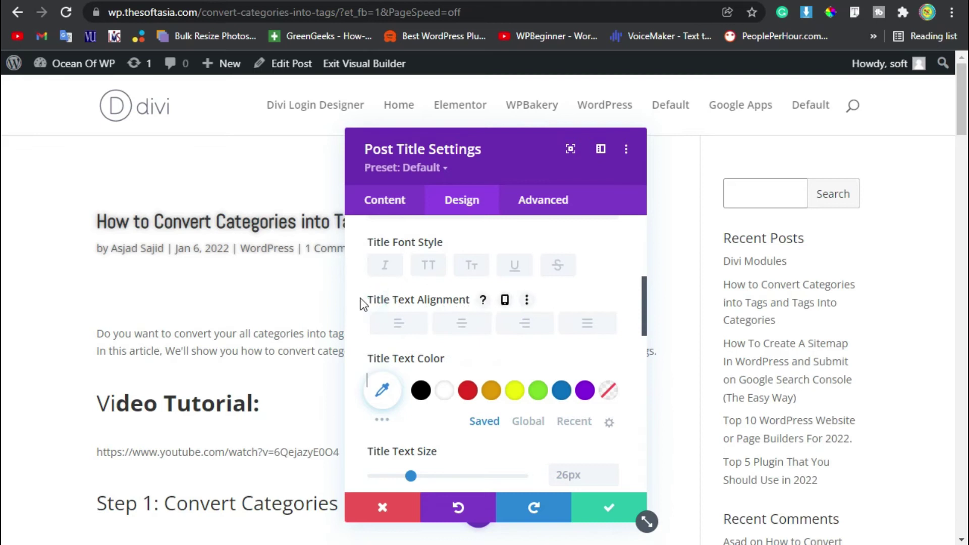
left_click(461, 323)
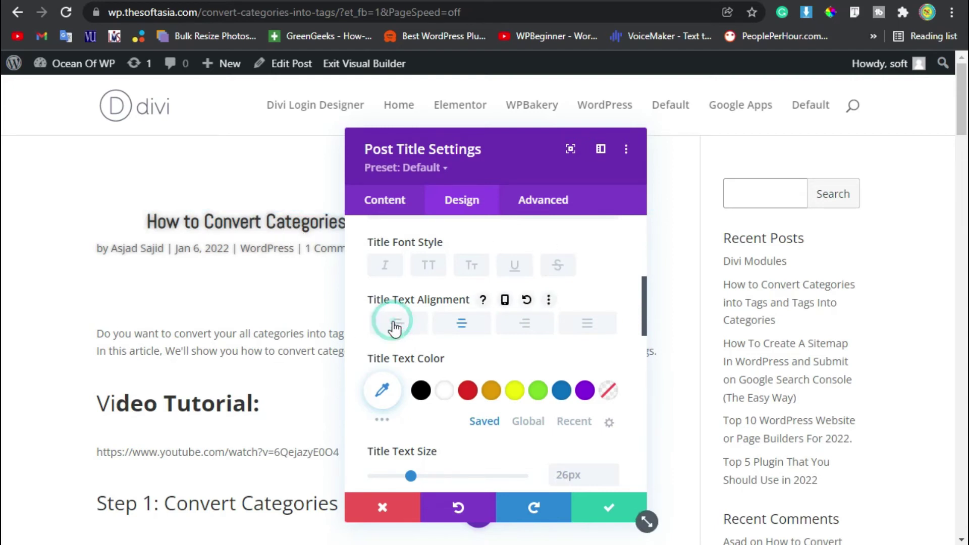
left_click(394, 327)
scroll(470, 343, "down", 4)
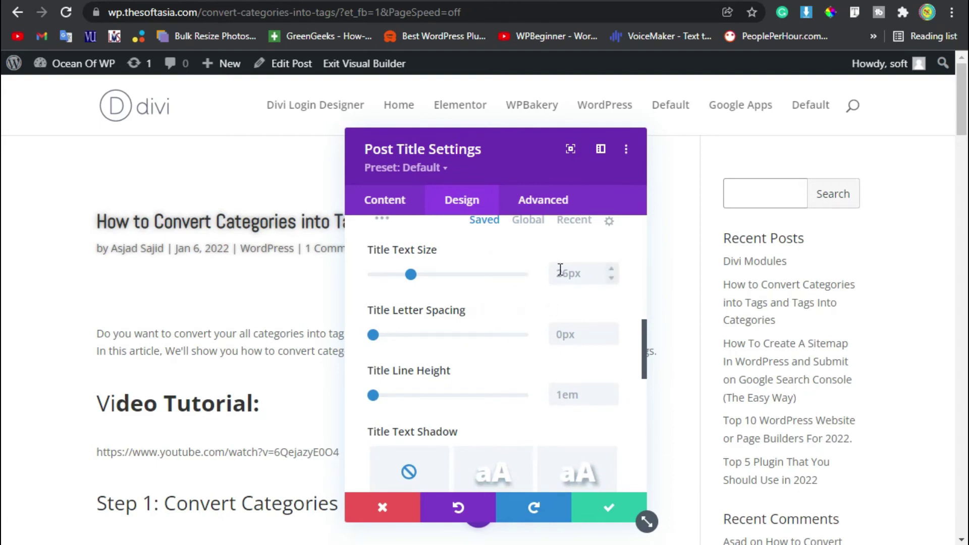
Change the title text size from 35px to 32px
double_click(562, 273)
type("35")
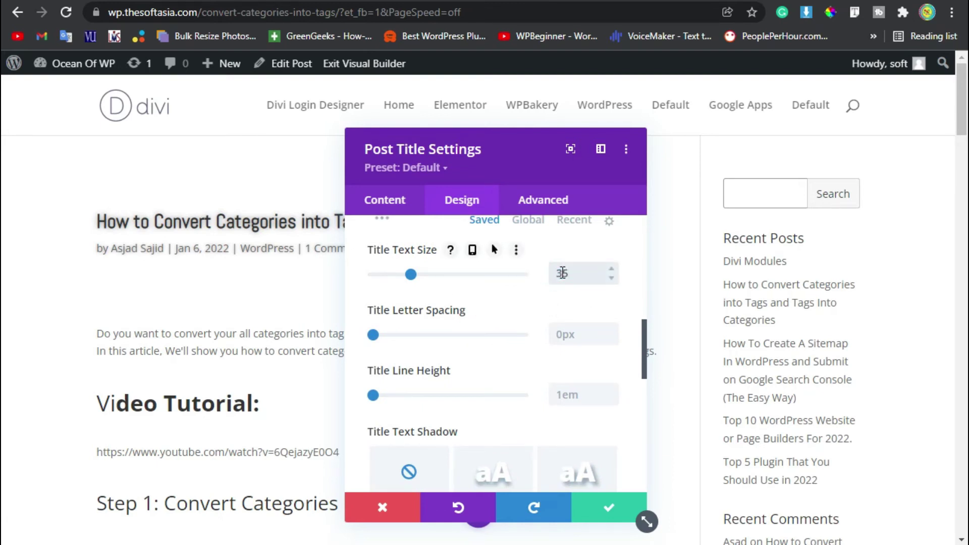
type("px")
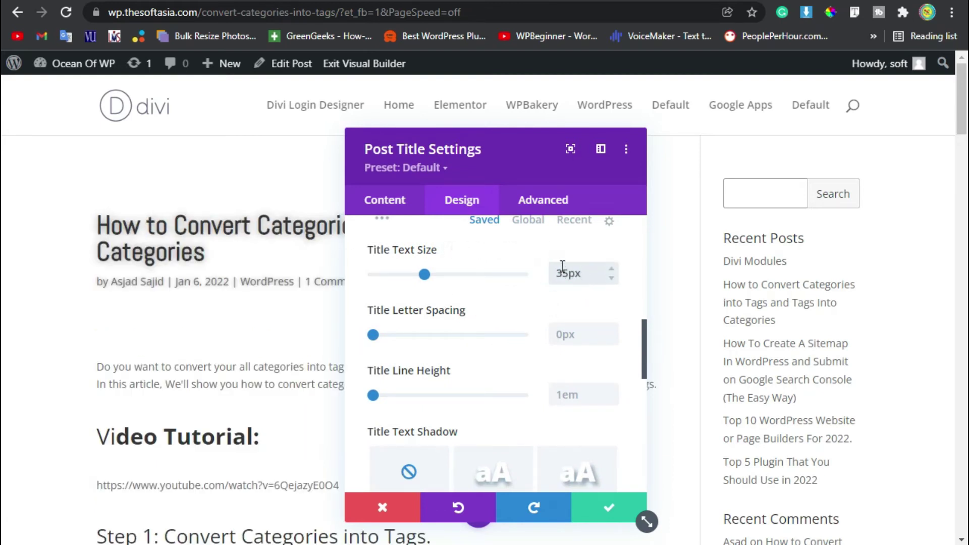
left_click(568, 269)
type("2")
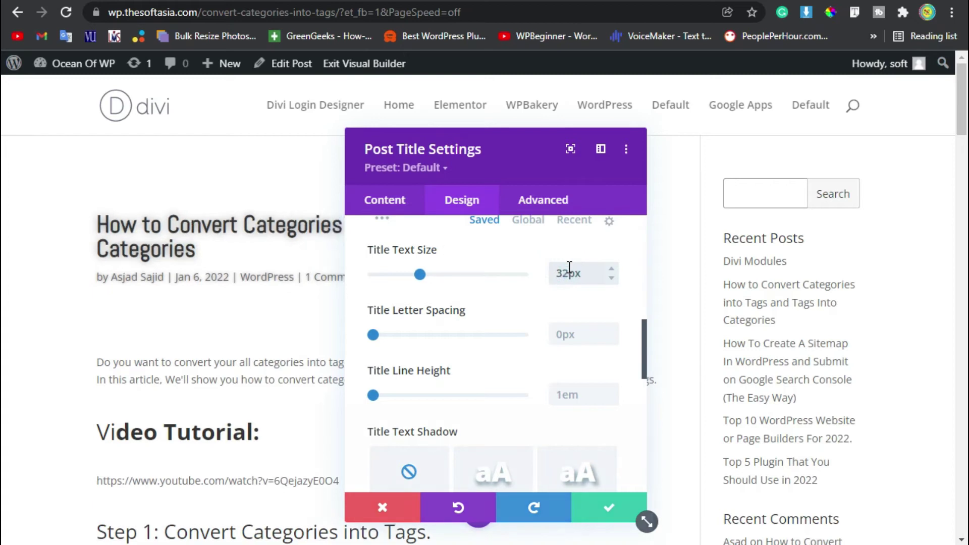
left_click(515, 292)
scroll(407, 319, "down", 2)
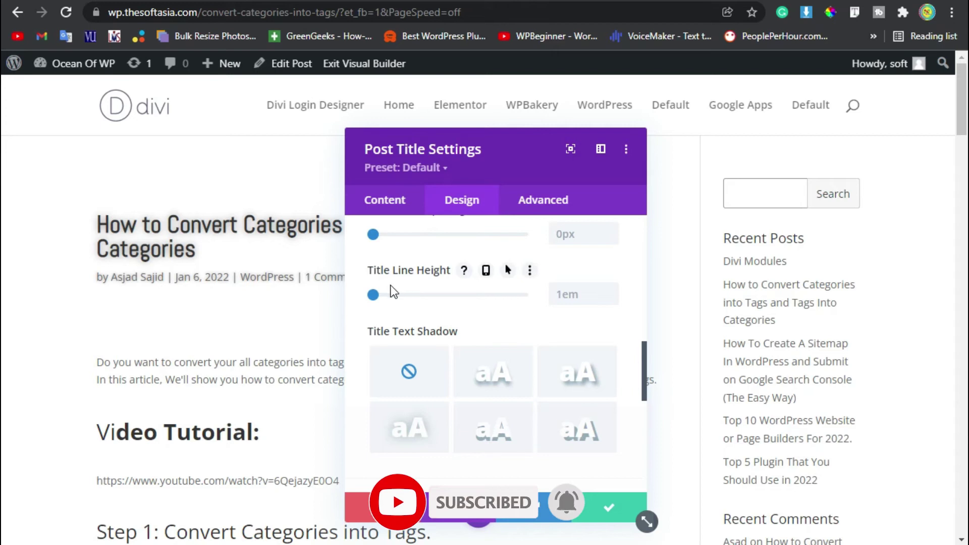
scroll(504, 283, "down", 3)
Set the meta text font to Abel in bold
left_click(437, 308)
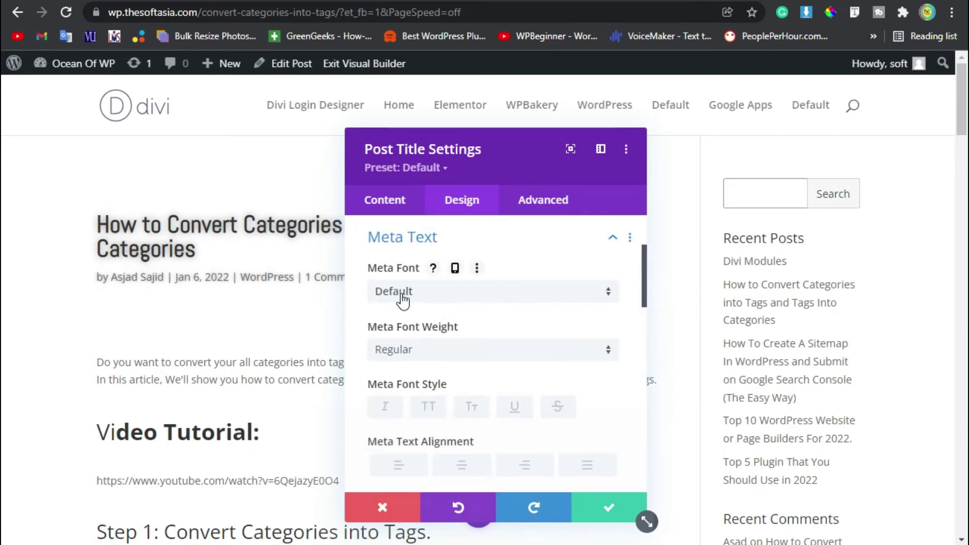
left_click(391, 296)
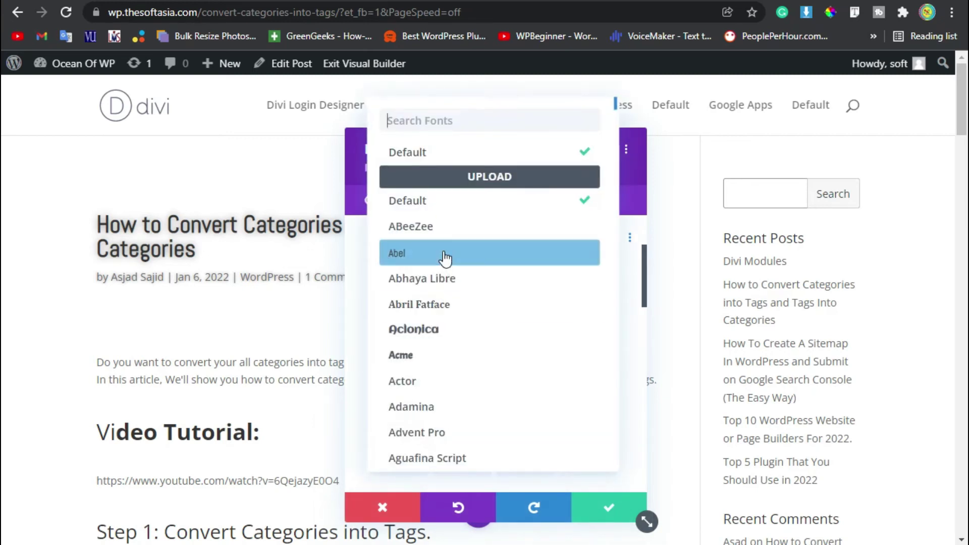
left_click(419, 352)
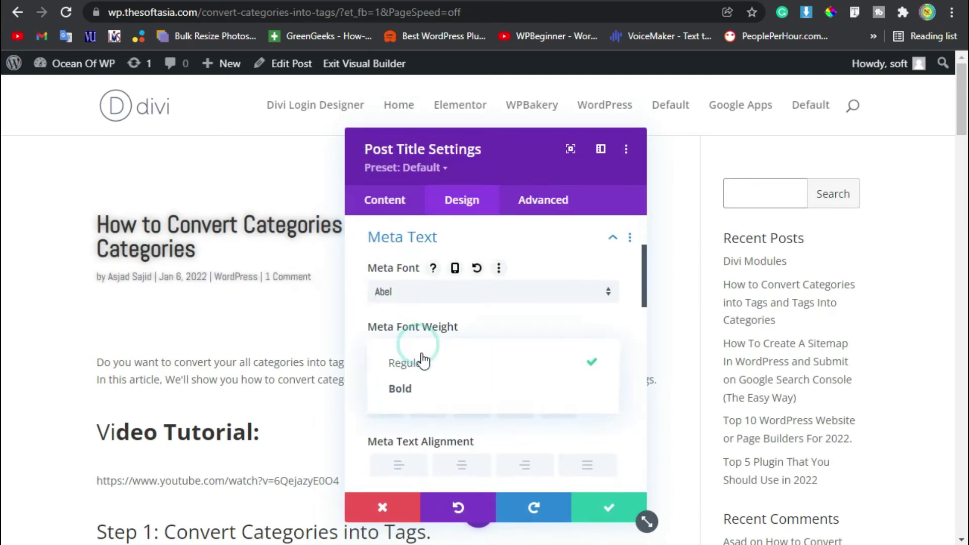
left_click(439, 394)
Reduce the meta text size to 17px
scroll(505, 355, "down", 2)
scroll(529, 356, "down", 2)
scroll(563, 321, "down", 2)
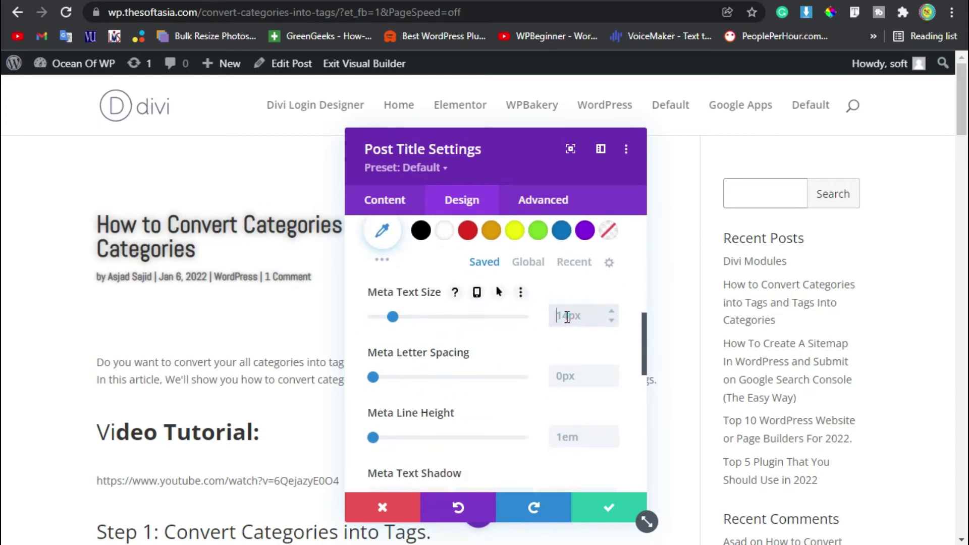
type("20")
left_click(524, 351)
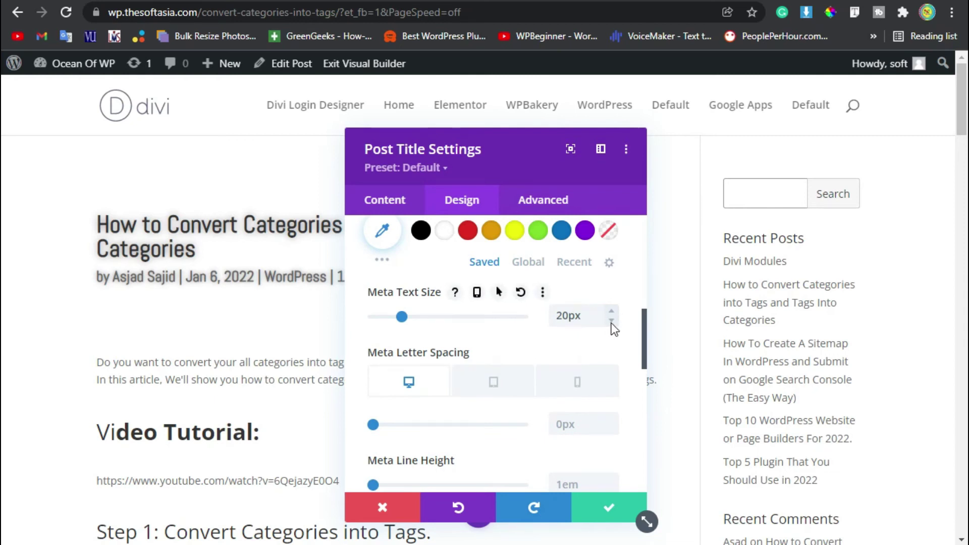
left_click(611, 322)
left_click(612, 322)
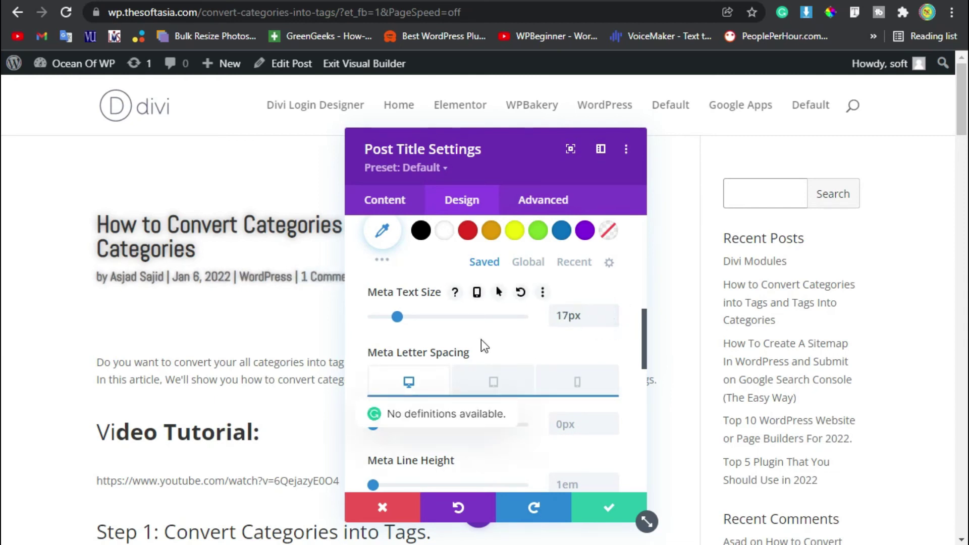
scroll(484, 339, "down", 2)
scroll(492, 353, "down", 1)
scroll(497, 371, "down", 1)
scroll(479, 348, "up", 2)
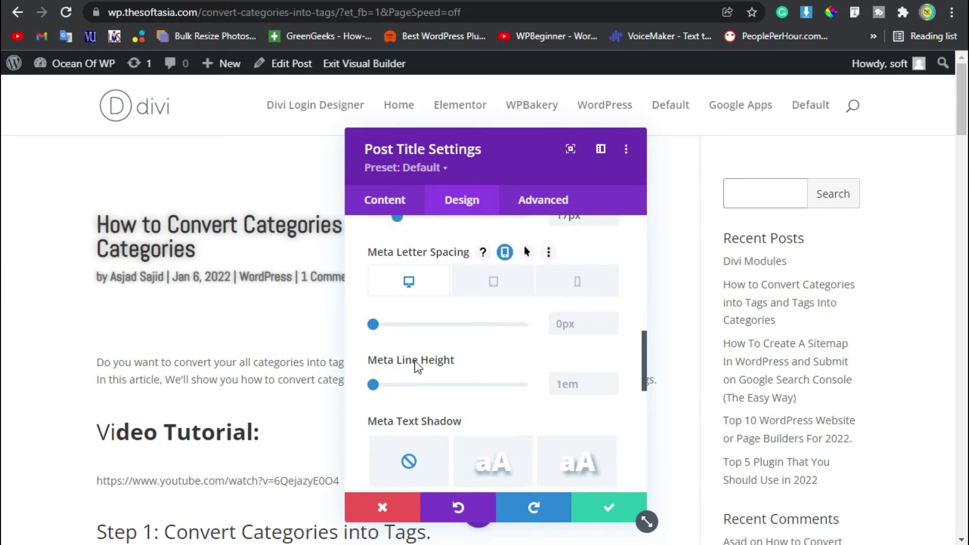
scroll(484, 373, "down", 4)
scroll(499, 378, "down", 2)
scroll(499, 377, "up", 1)
scroll(499, 378, "down", 1)
left_click(472, 290)
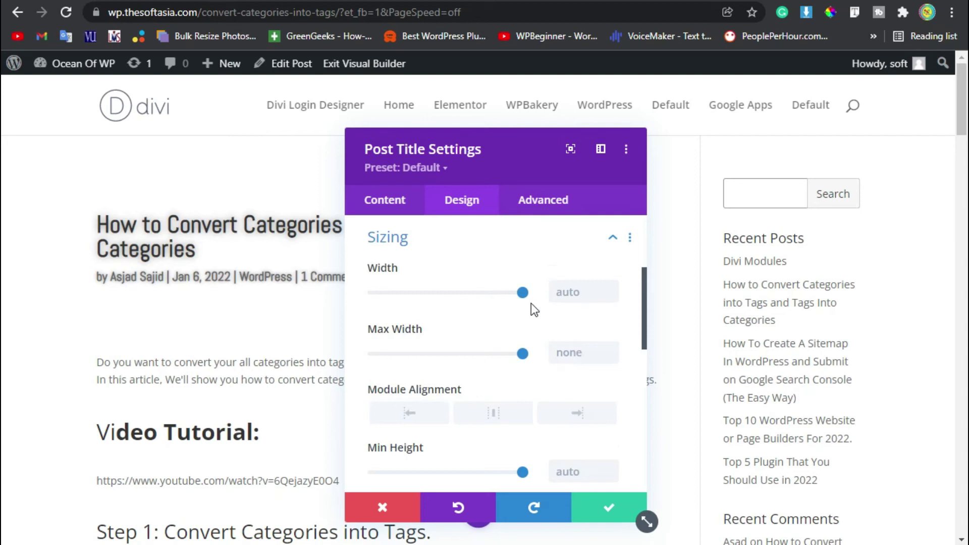
left_click_drag(493, 297, 420, 286)
left_click(497, 292)
scroll(419, 340, "down", 2)
scroll(537, 362, "up", 2)
scroll(498, 355, "down", 3)
scroll(458, 302, "down", 2)
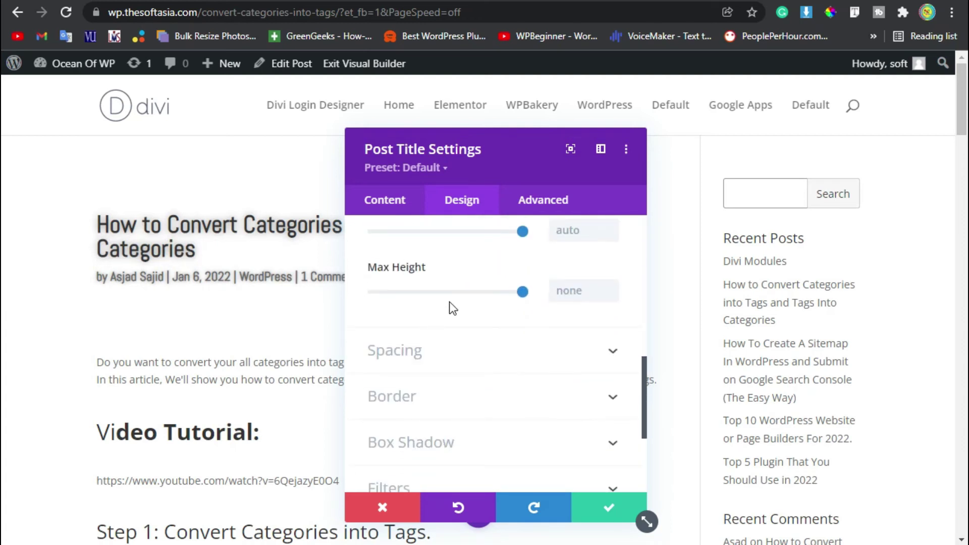
scroll(500, 305, "up", 10)
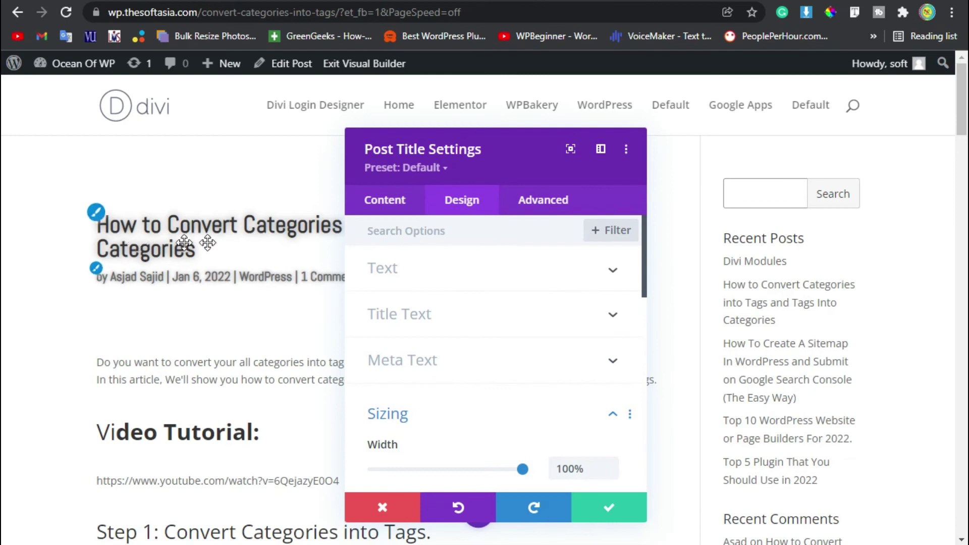
Set the Post Title module's title text colour to purple
left_click(402, 311)
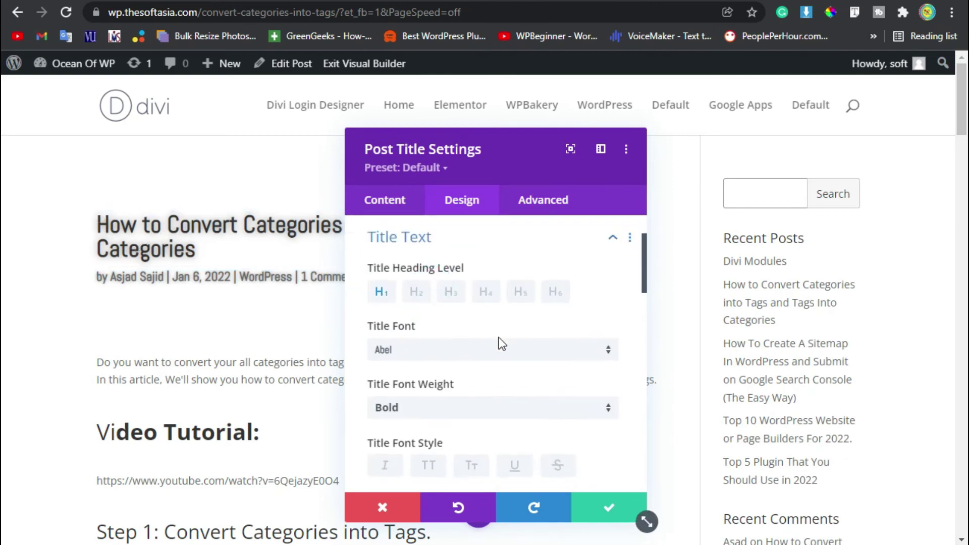
scroll(500, 339, "down", 3)
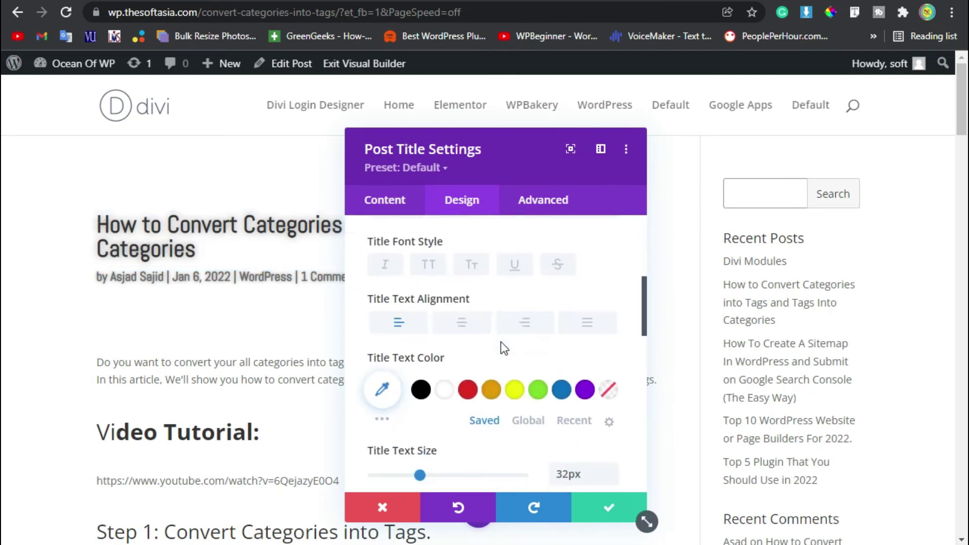
left_click(585, 390)
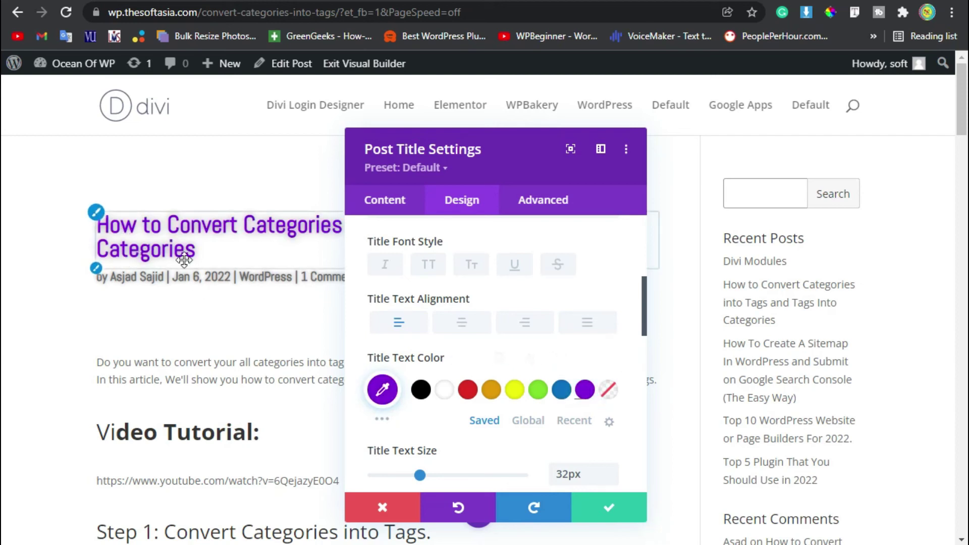
scroll(504, 313, "up", 2)
scroll(489, 298, "up", 4)
left_click(494, 323)
Make the meta text purple with its alpha lowered to about 0.69
left_click(564, 365)
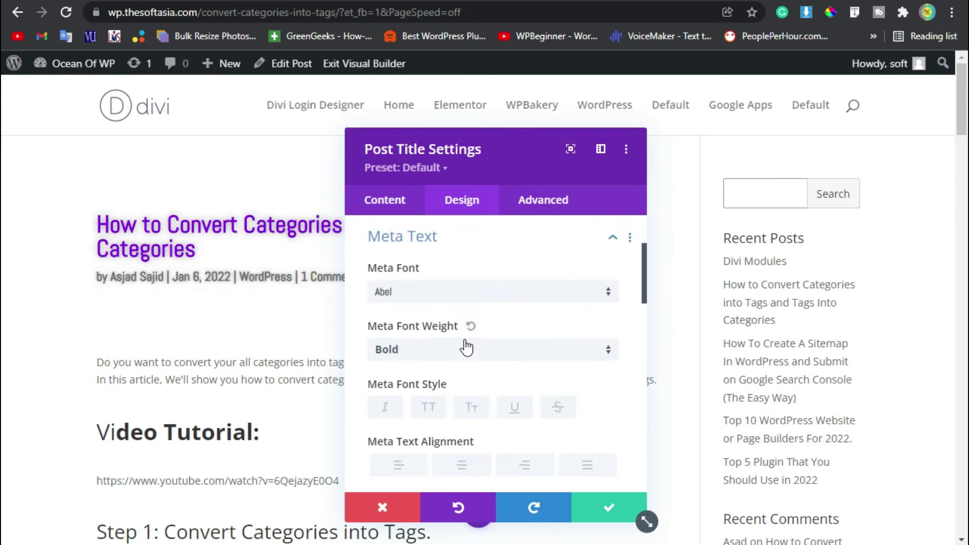
scroll(467, 373, "down", 2)
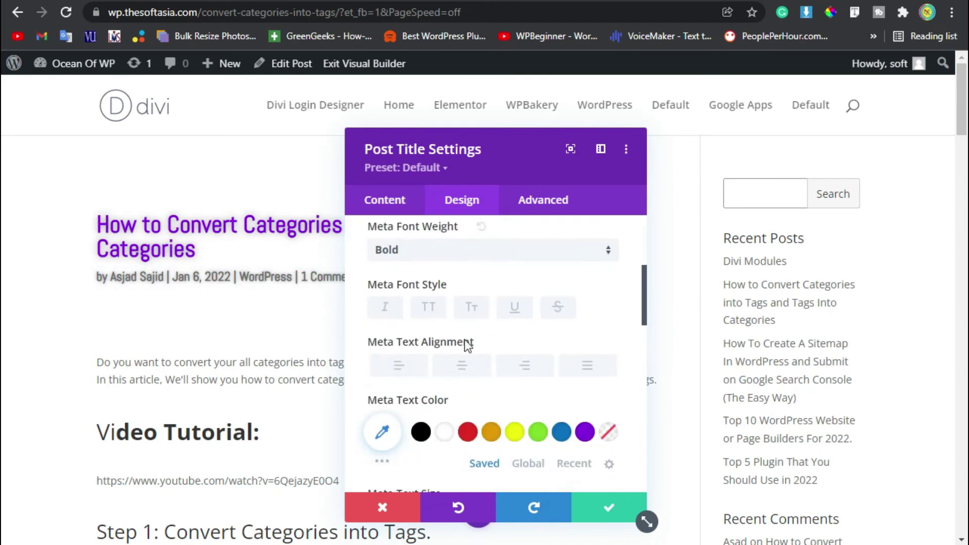
left_click(515, 434)
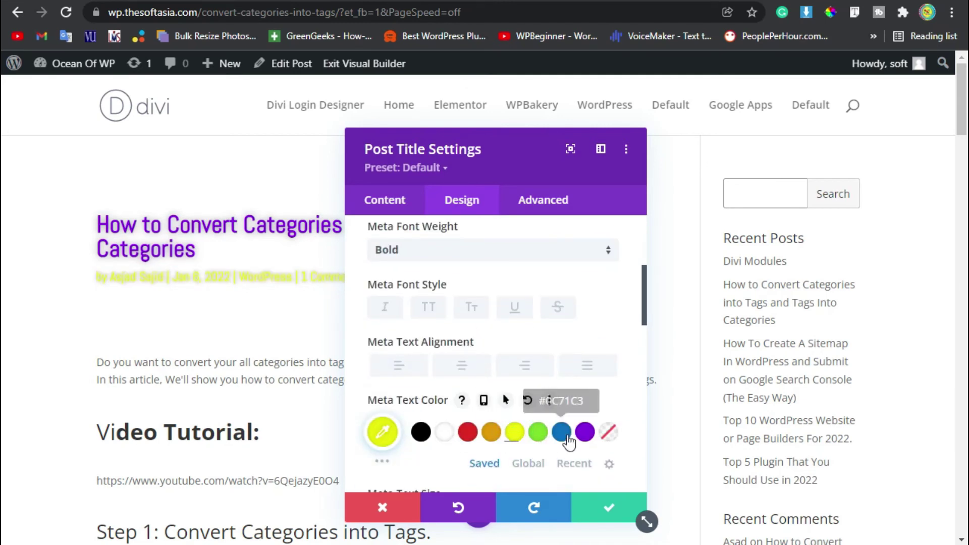
left_click(584, 432)
left_click(382, 431)
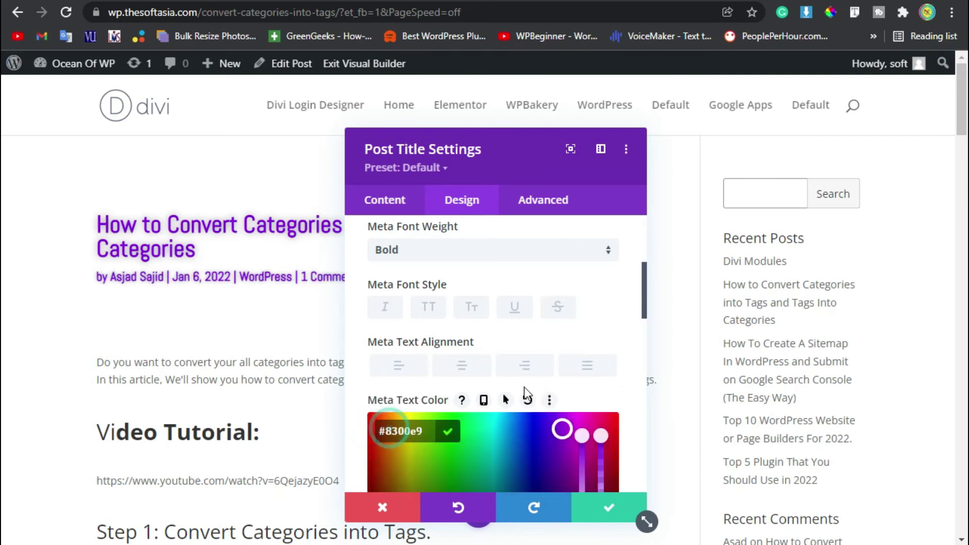
scroll(595, 373, "down", 3)
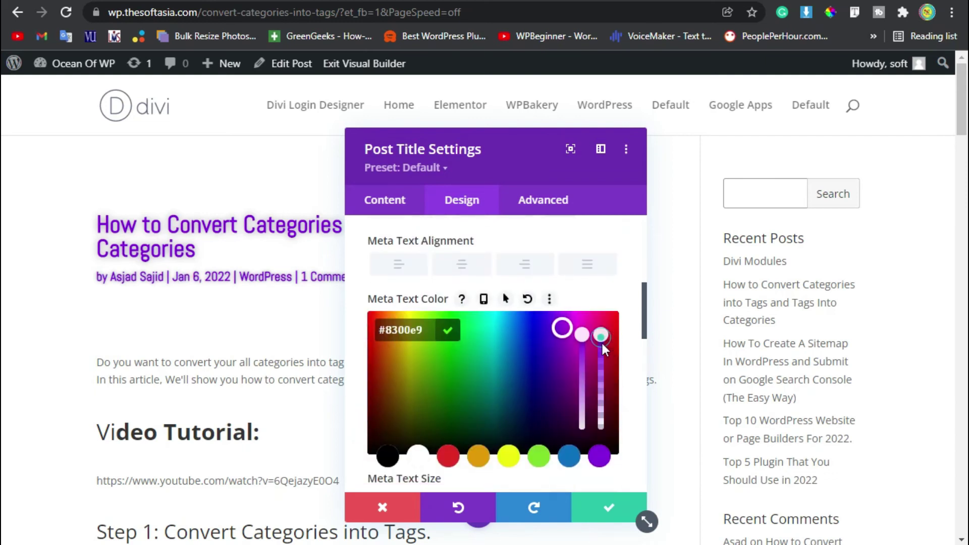
left_click_drag(602, 345, 605, 371)
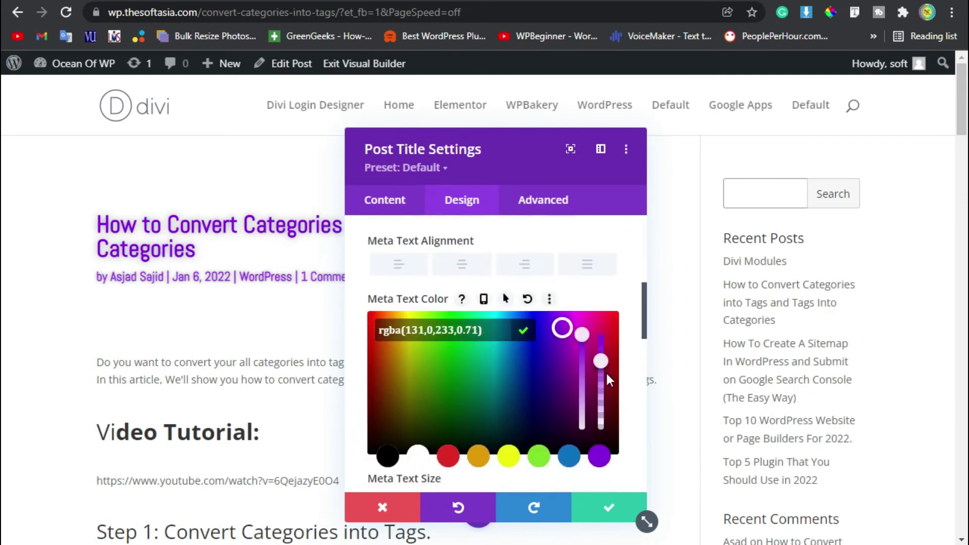
Save the Post Title module changes and exit the Visual Builder to view the live post
left_click(610, 520)
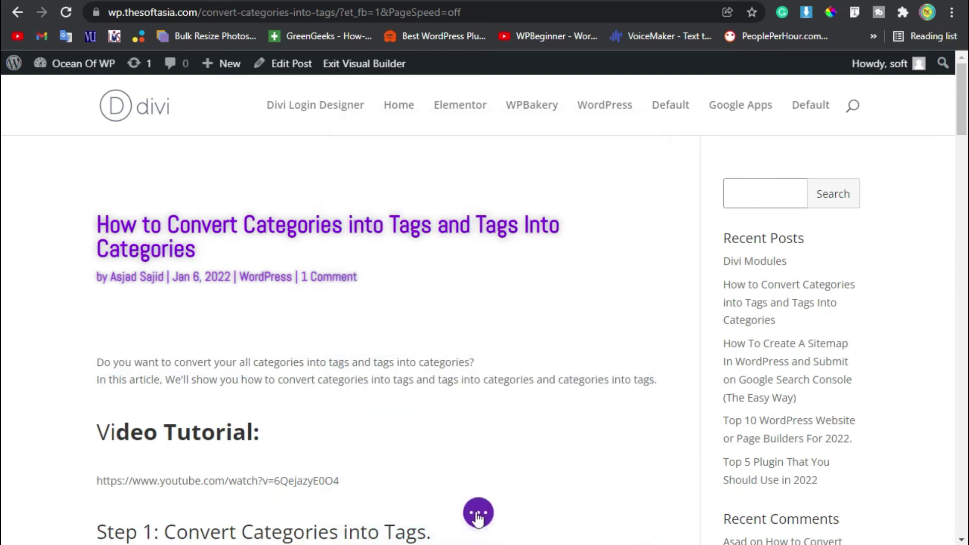
left_click(478, 513)
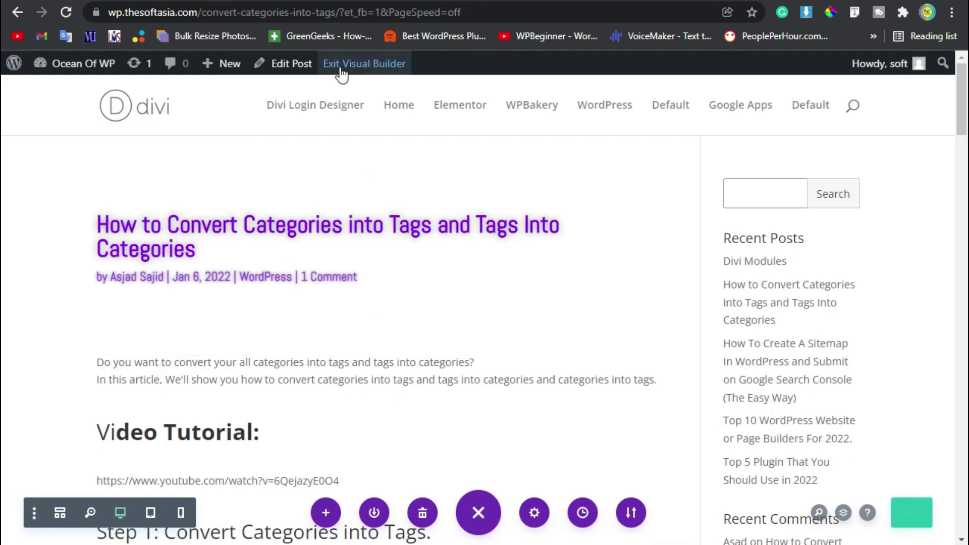
left_click(363, 64)
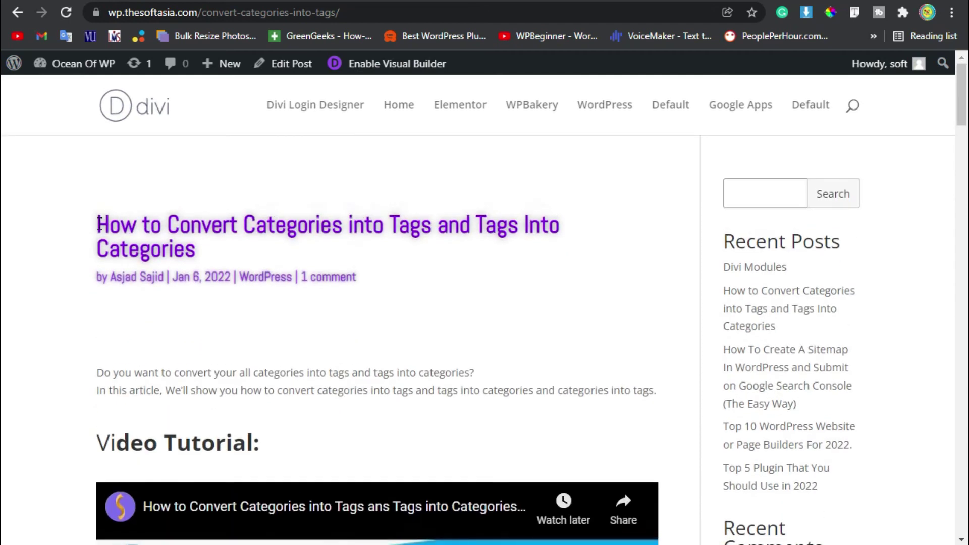
left_click_drag(95, 223, 322, 260)
left_click(391, 283)
scroll(375, 284, "down", 2)
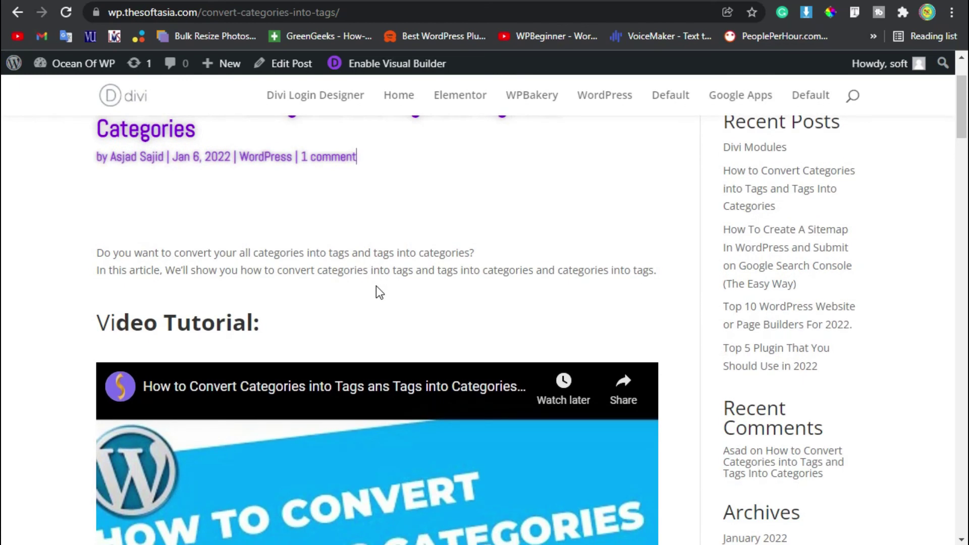
scroll(376, 286, "up", 2)
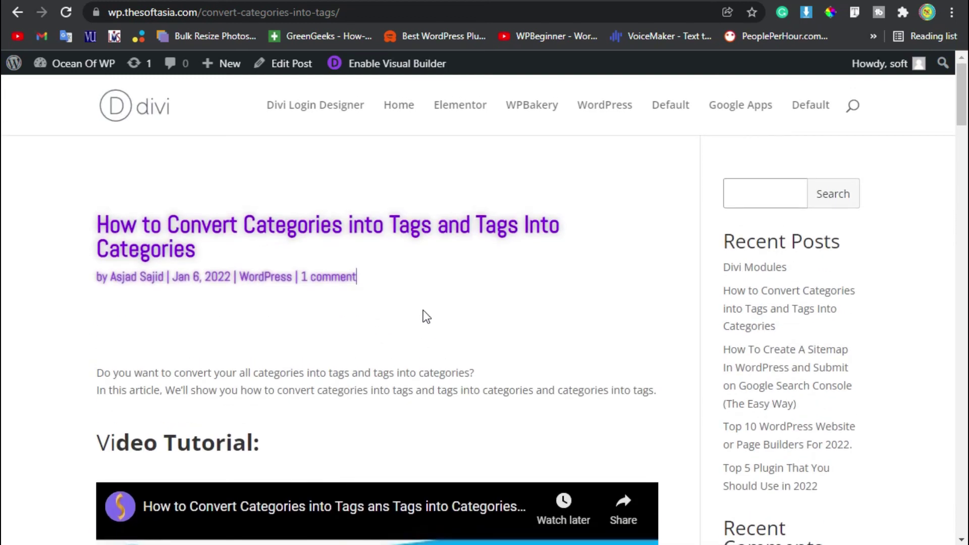